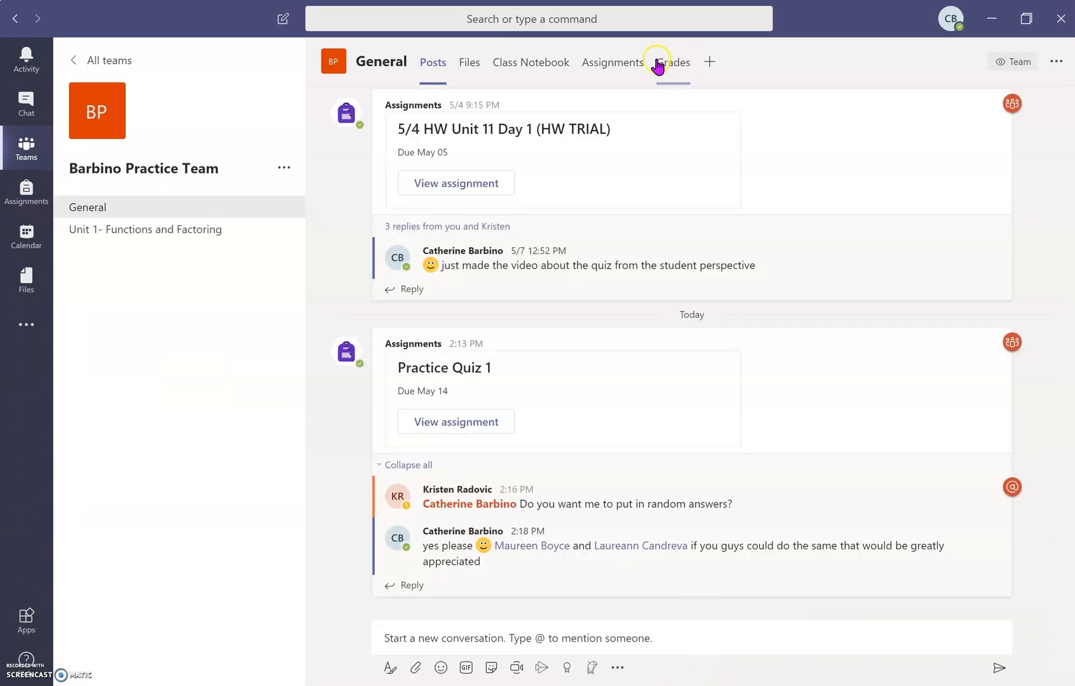
Open the 5/4 HW Unit 11 Day 1 (HW TRIAL) assignment and review its graded and to-grade student lists
left_click(613, 62)
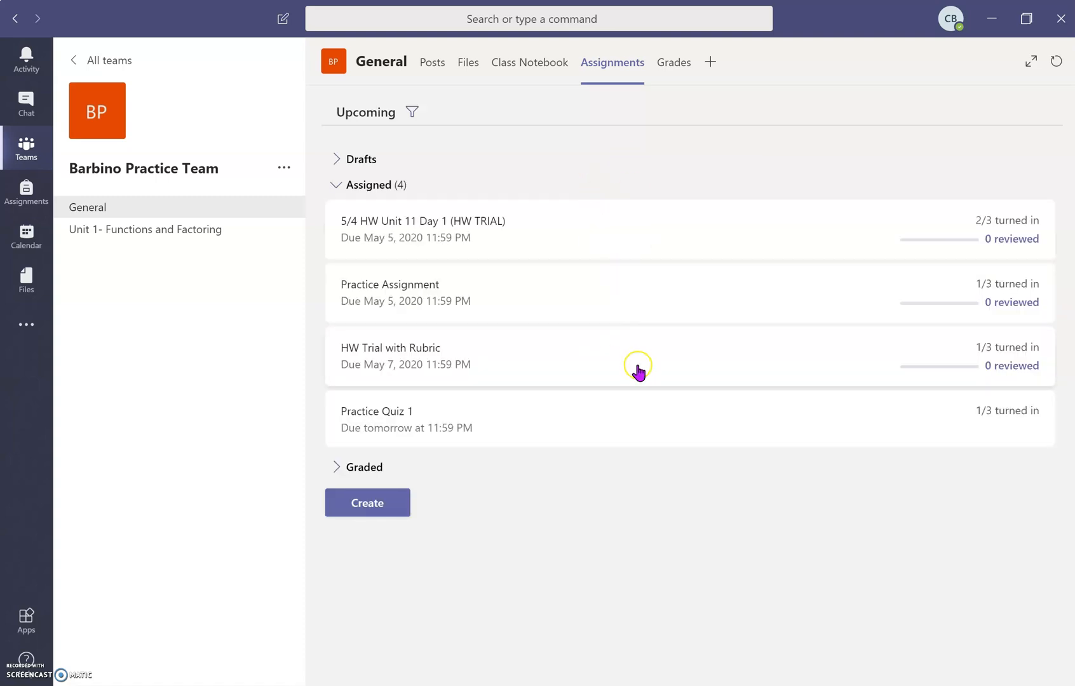
left_click(546, 219)
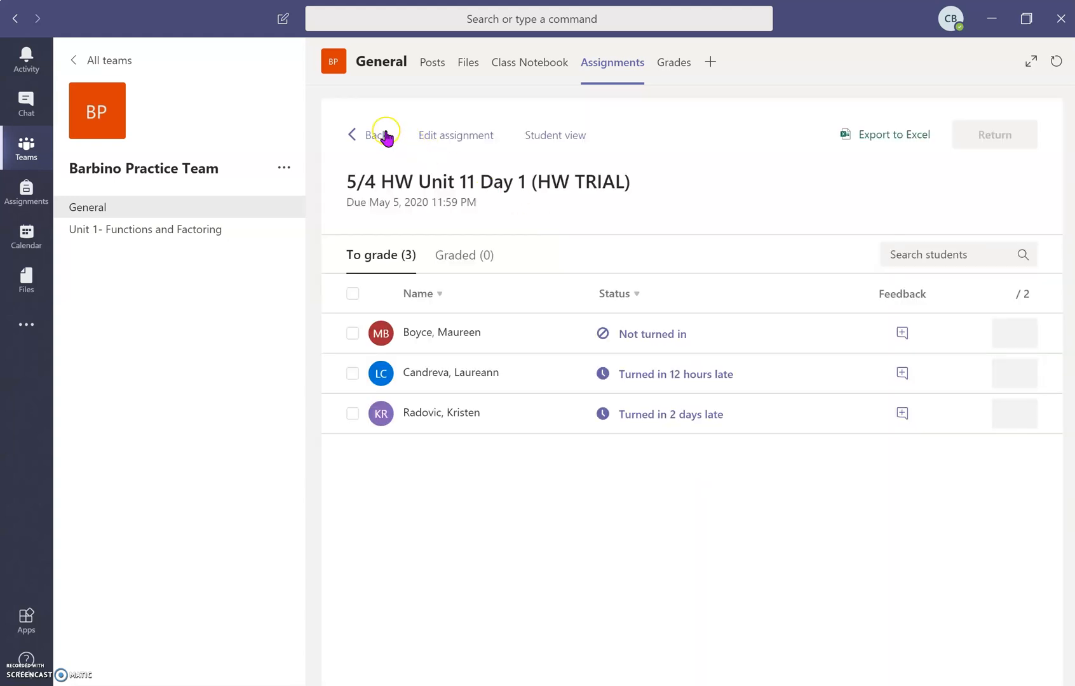
left_click(382, 136)
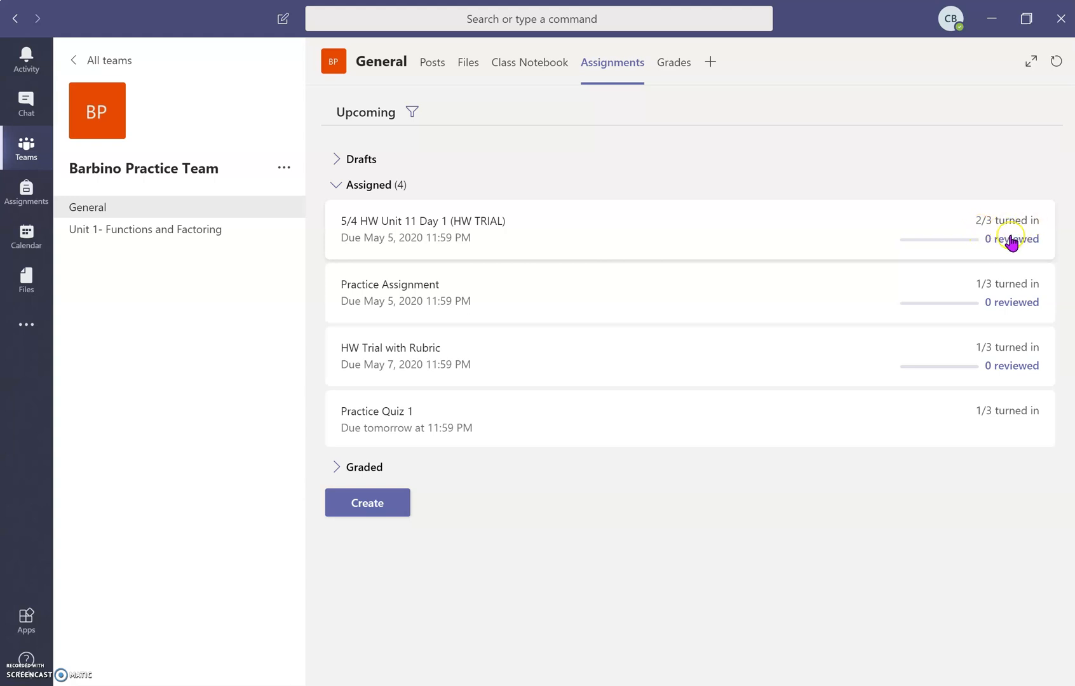
left_click(774, 223)
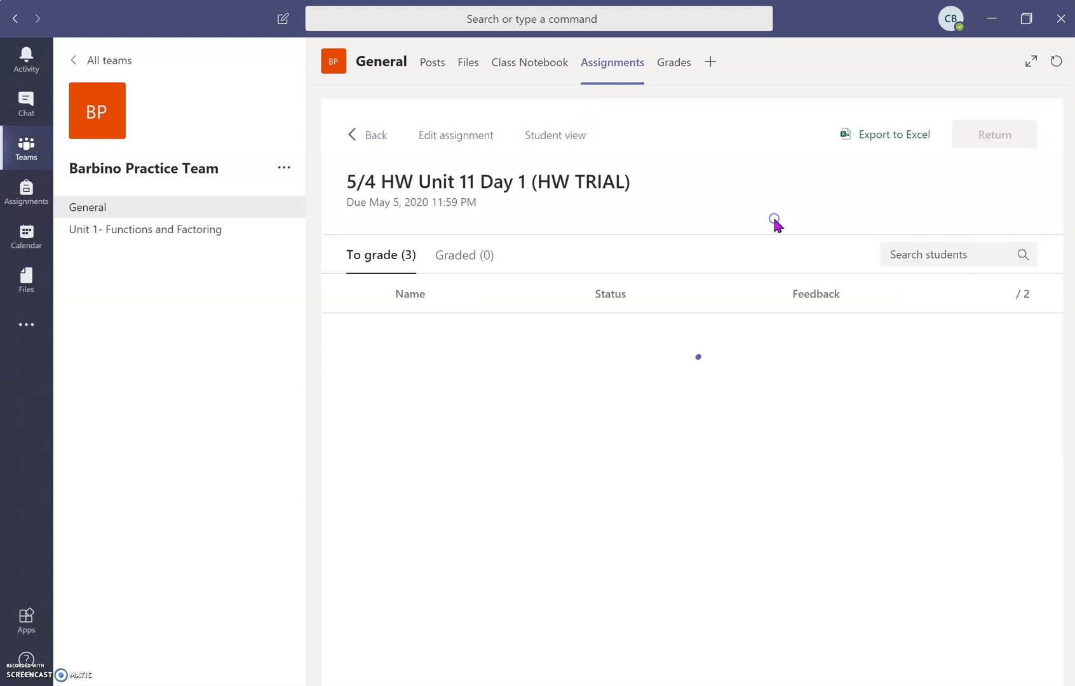
left_click(475, 258)
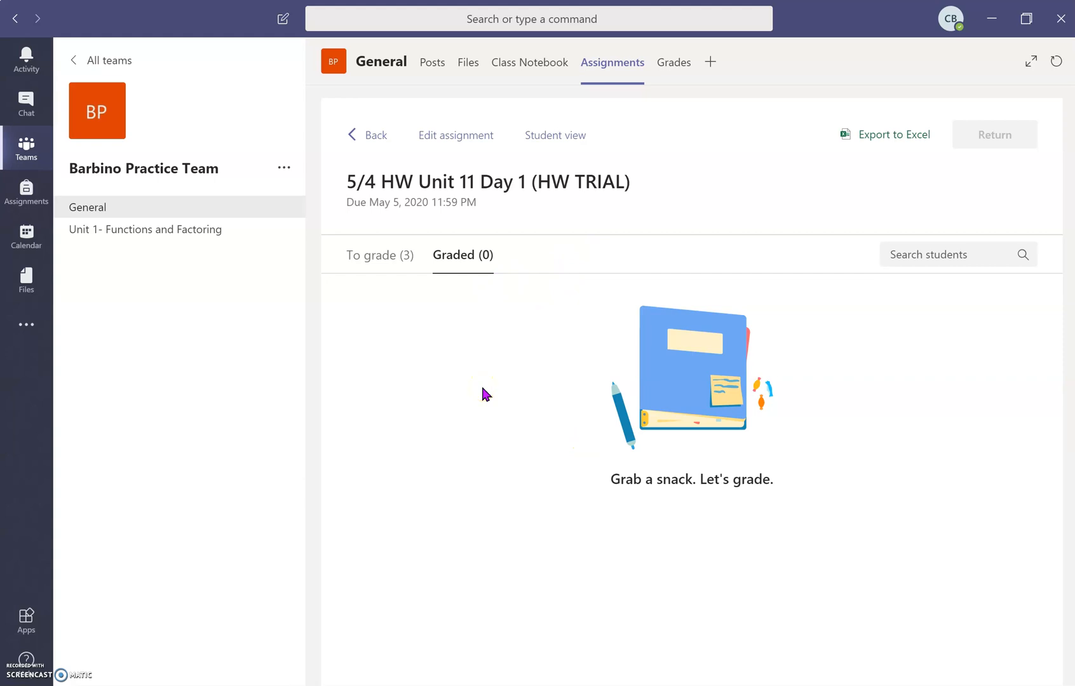
left_click(365, 255)
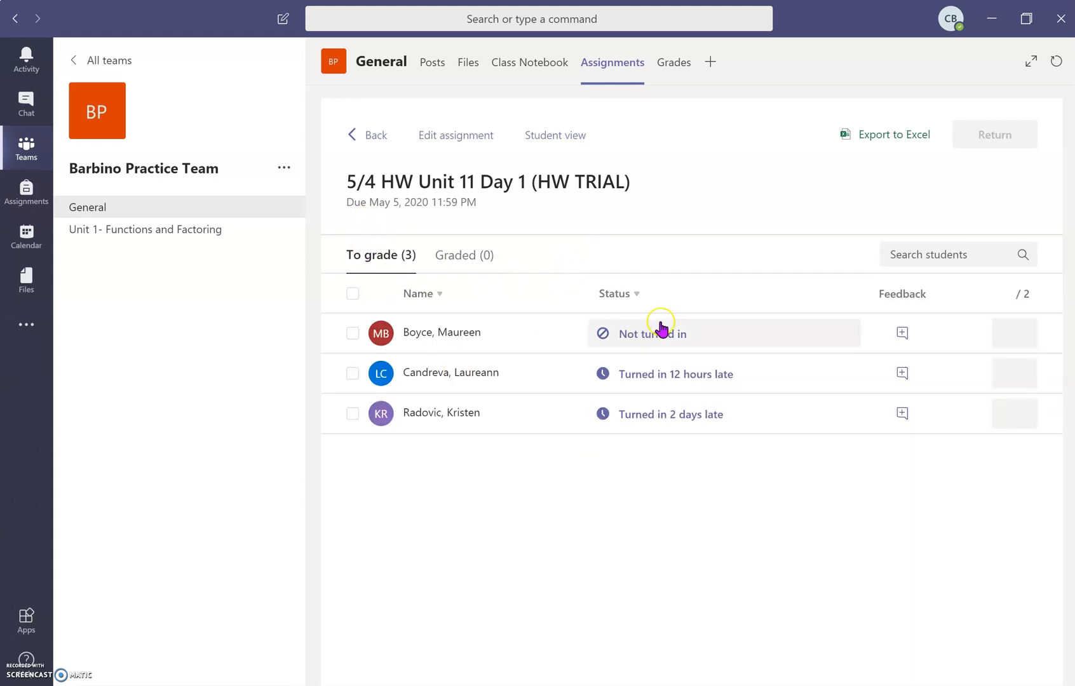
Open the submission turned in 12 hours late, look over the worksheet and award it 1 point
left_click(660, 389)
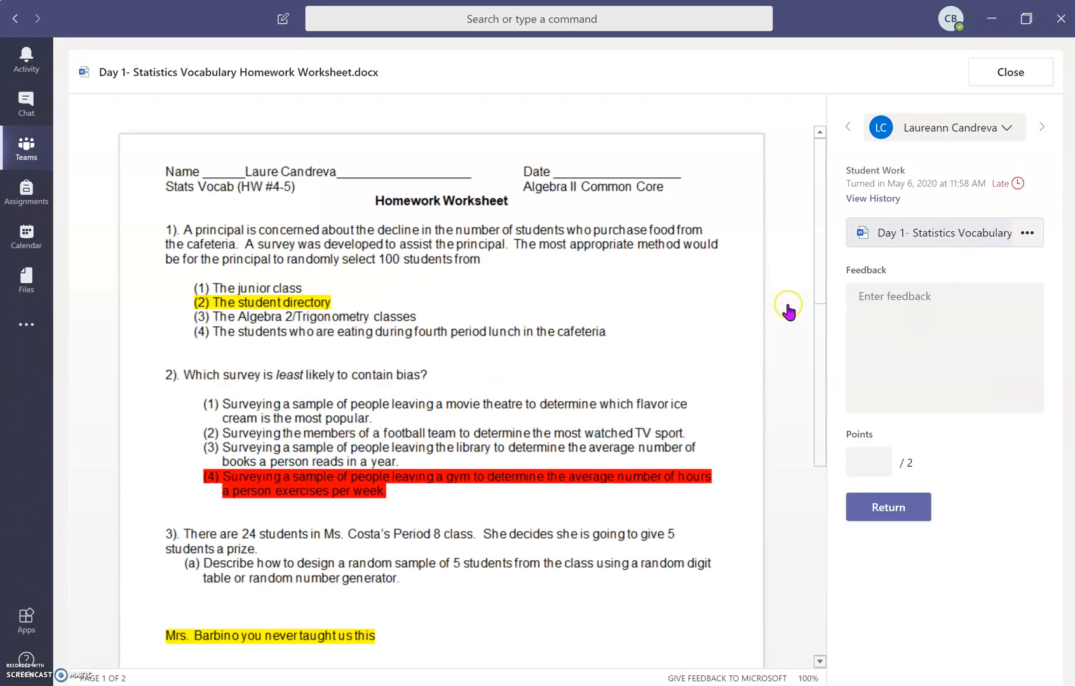
left_click_drag(823, 217, 858, 171)
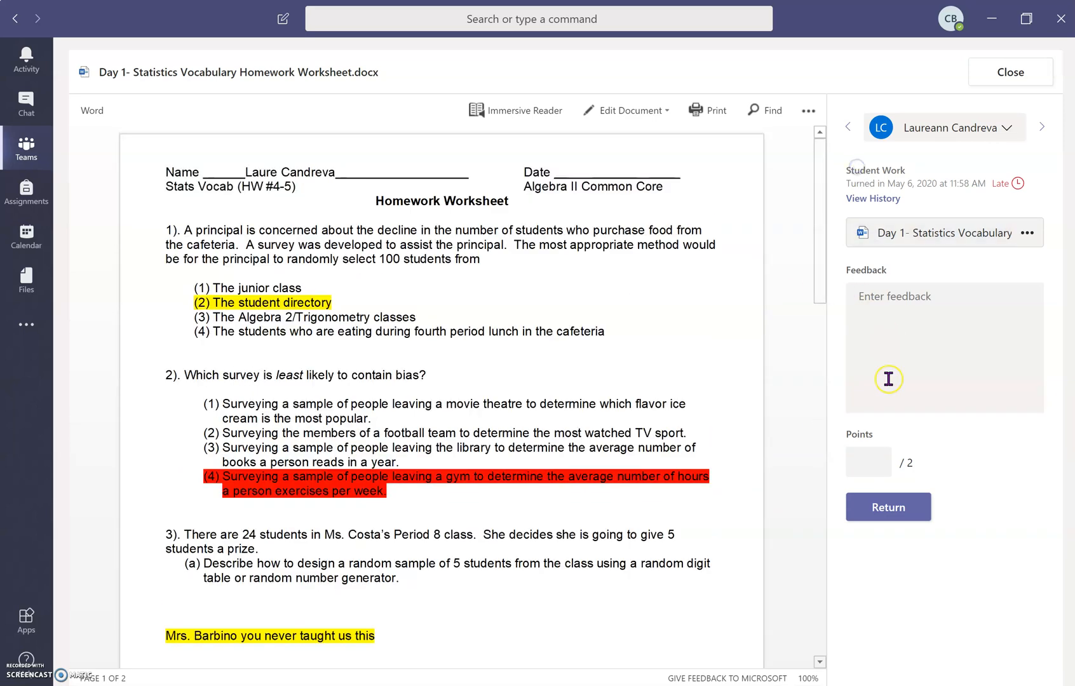
left_click(880, 464)
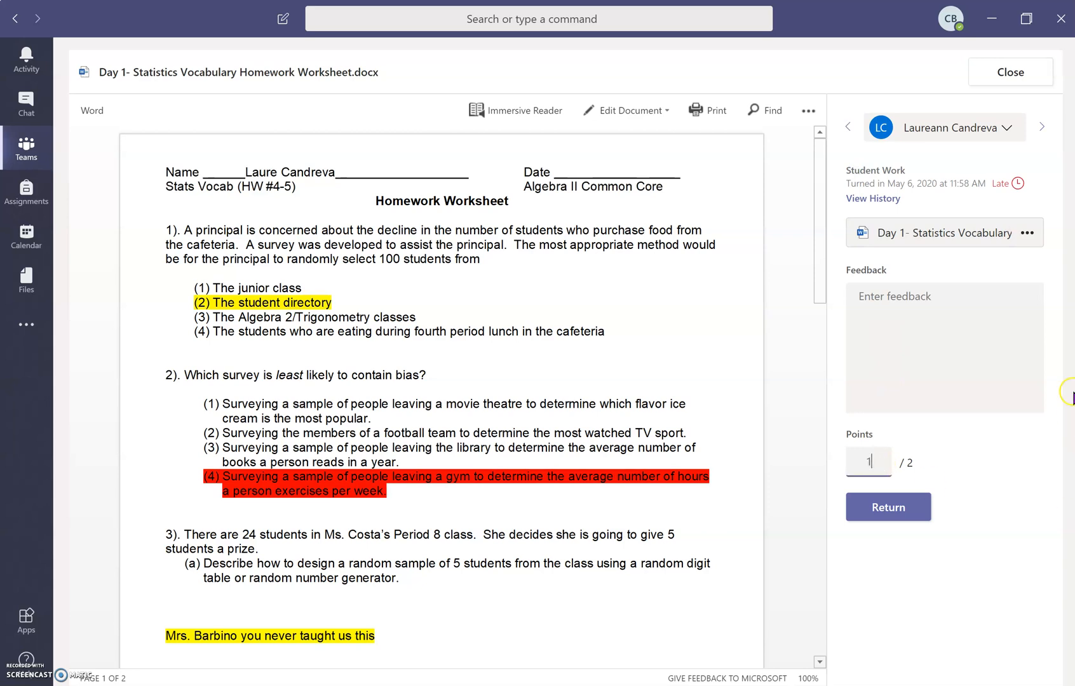
Enter the feedback "You earned half credit because it was turned in late and you didn't complete the entire assignment" and return the work
left_click(923, 335)
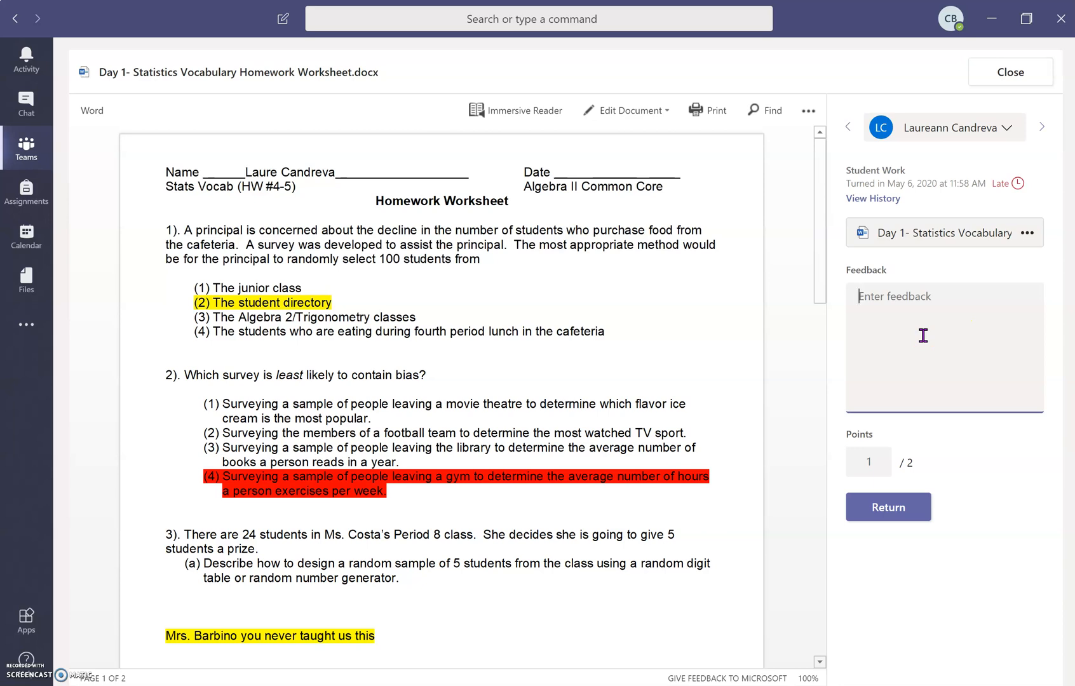
type("You earned half credit because it was turned in")
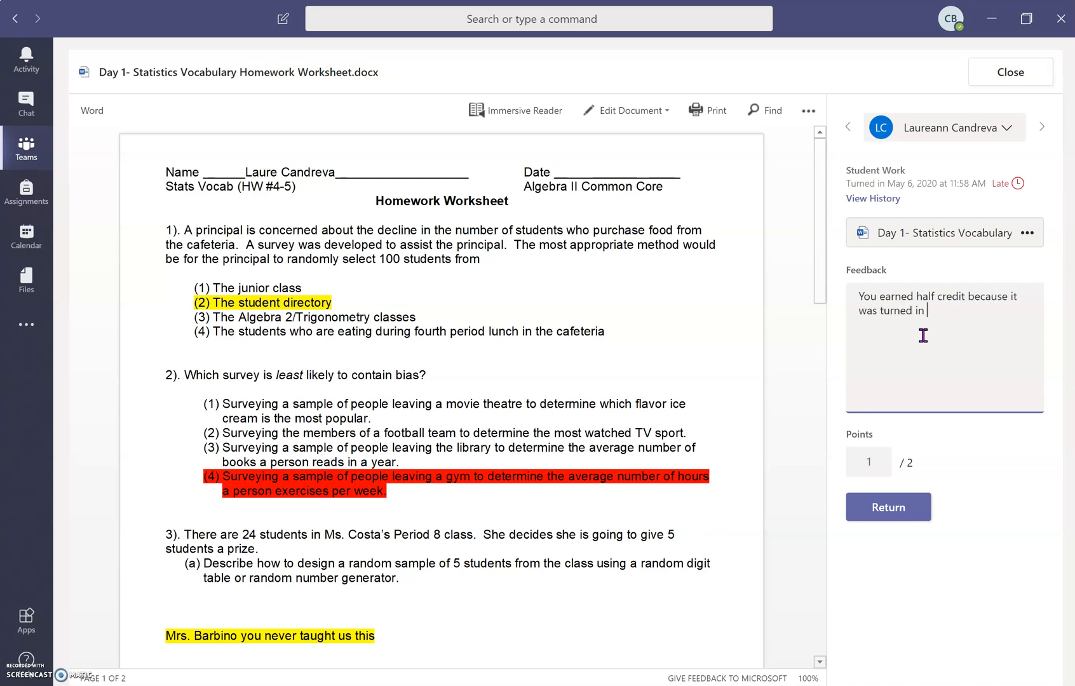
type(" late and you didn't complete the entire assignment")
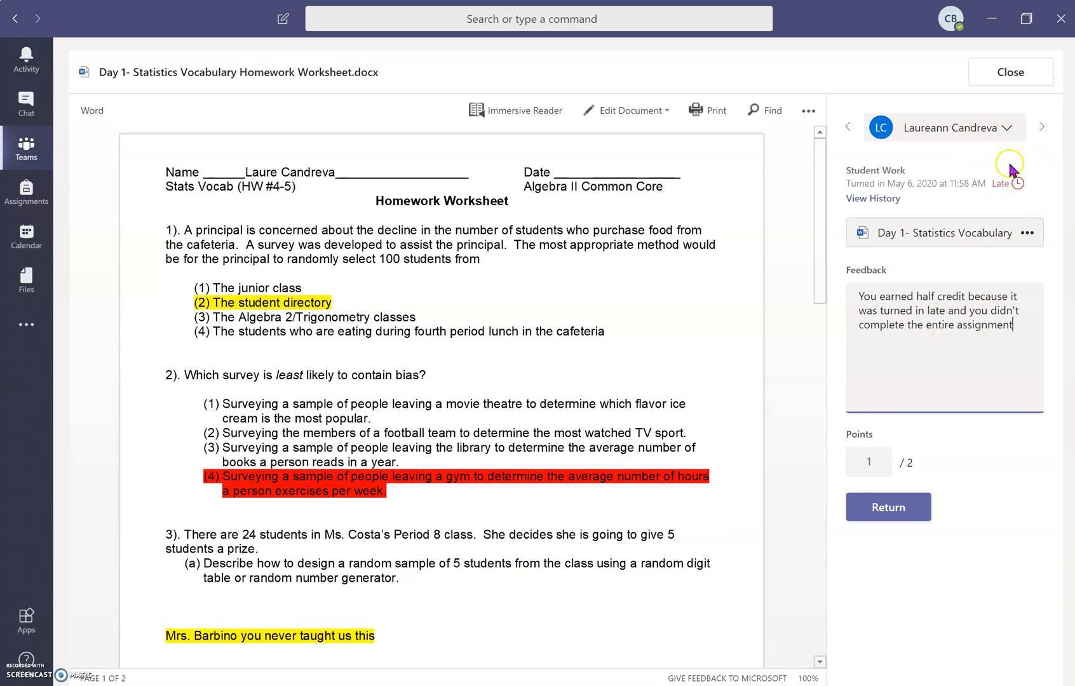
left_click(918, 507)
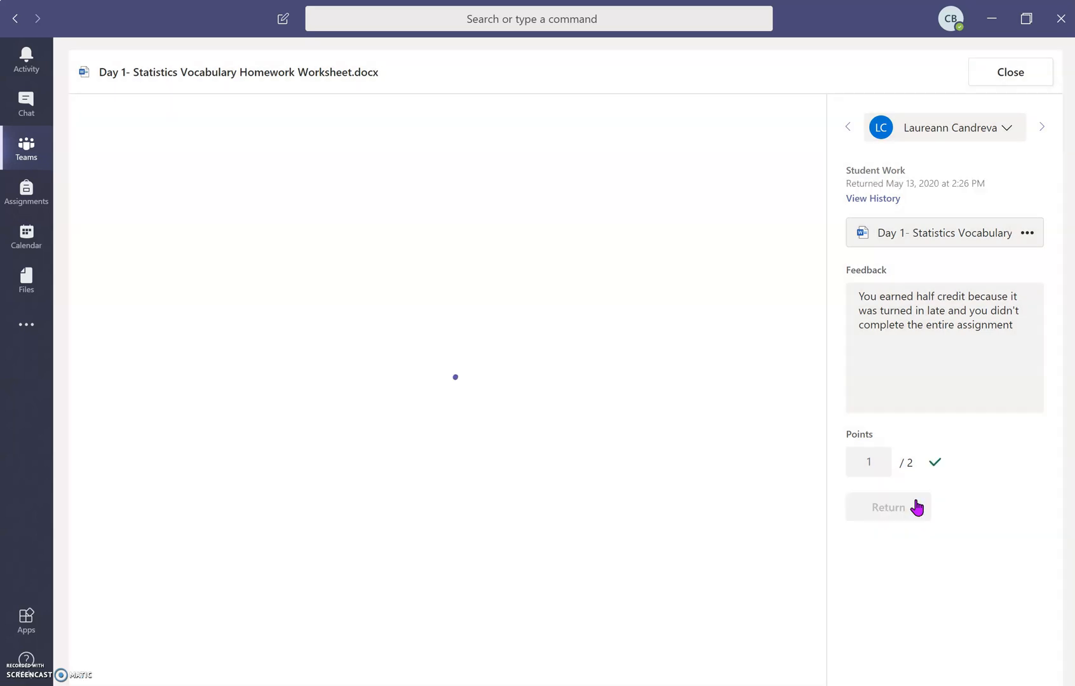
mouse_move(940, 466)
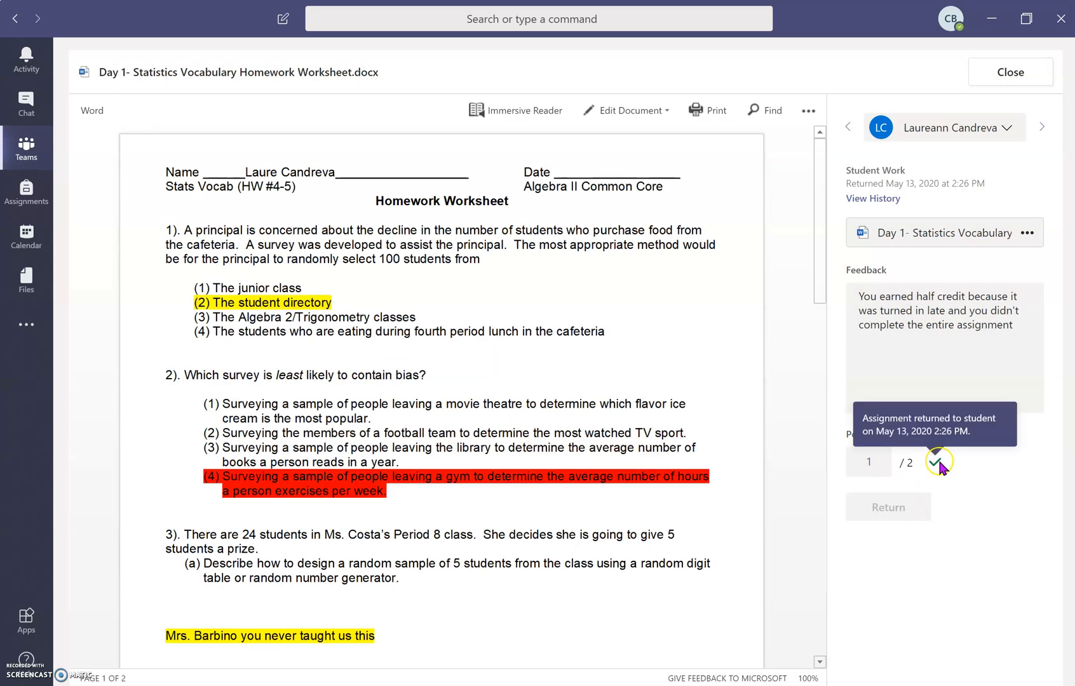
left_click(1014, 72)
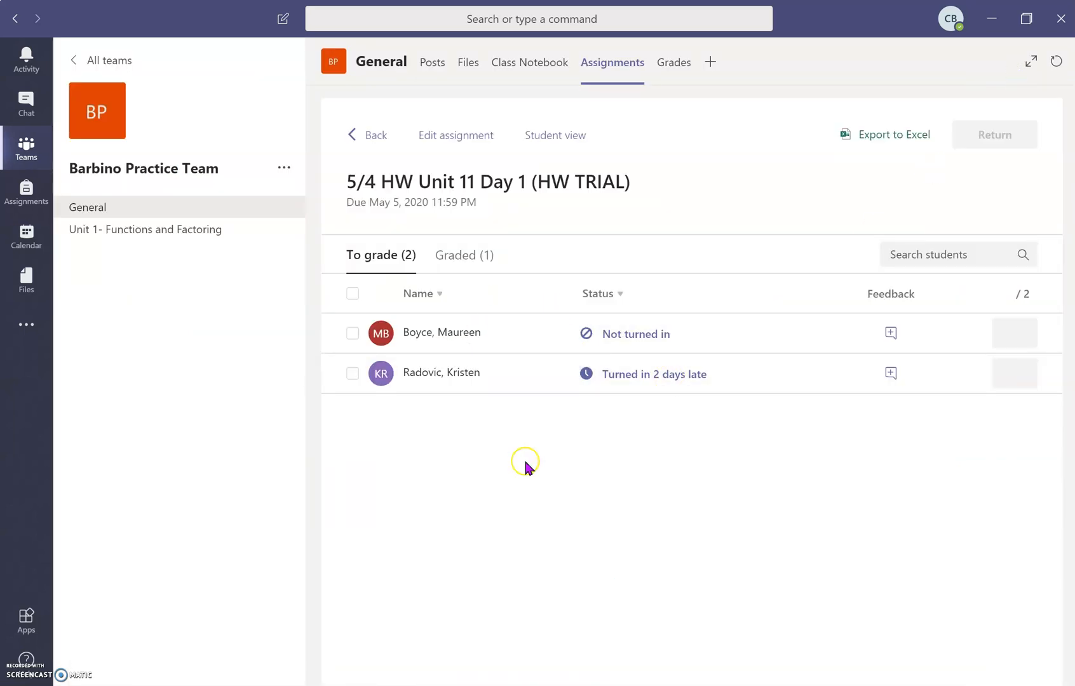
Check the graded list, then open the submission turned in 2 days late and browse to another student's work
left_click(472, 261)
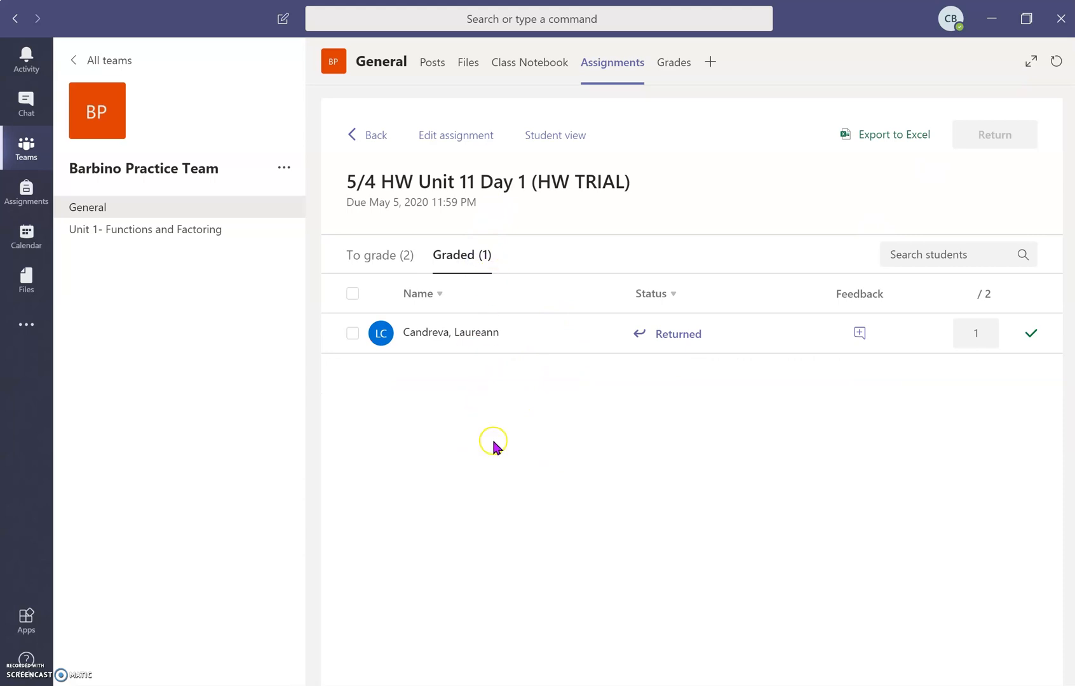
left_click(364, 255)
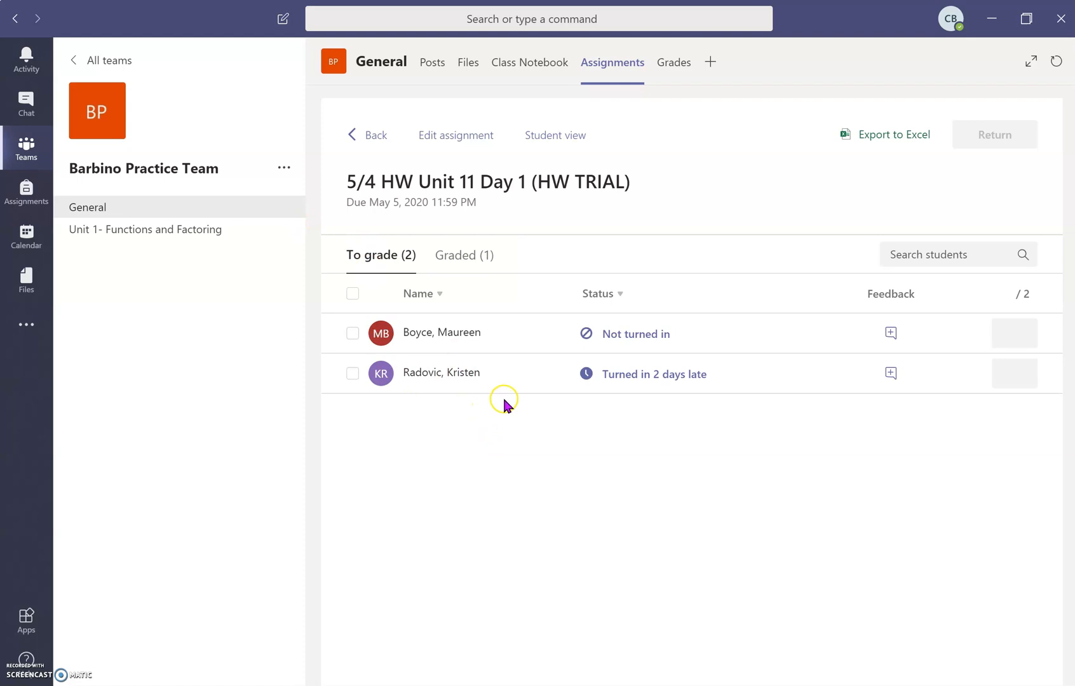
left_click(648, 374)
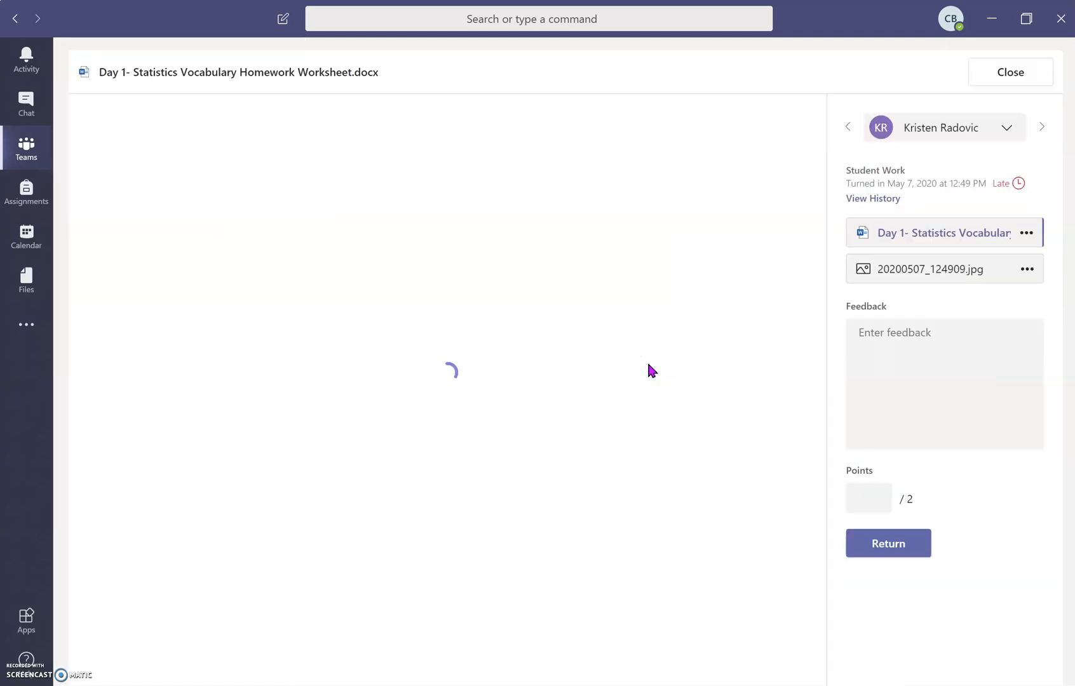
left_click(1045, 127)
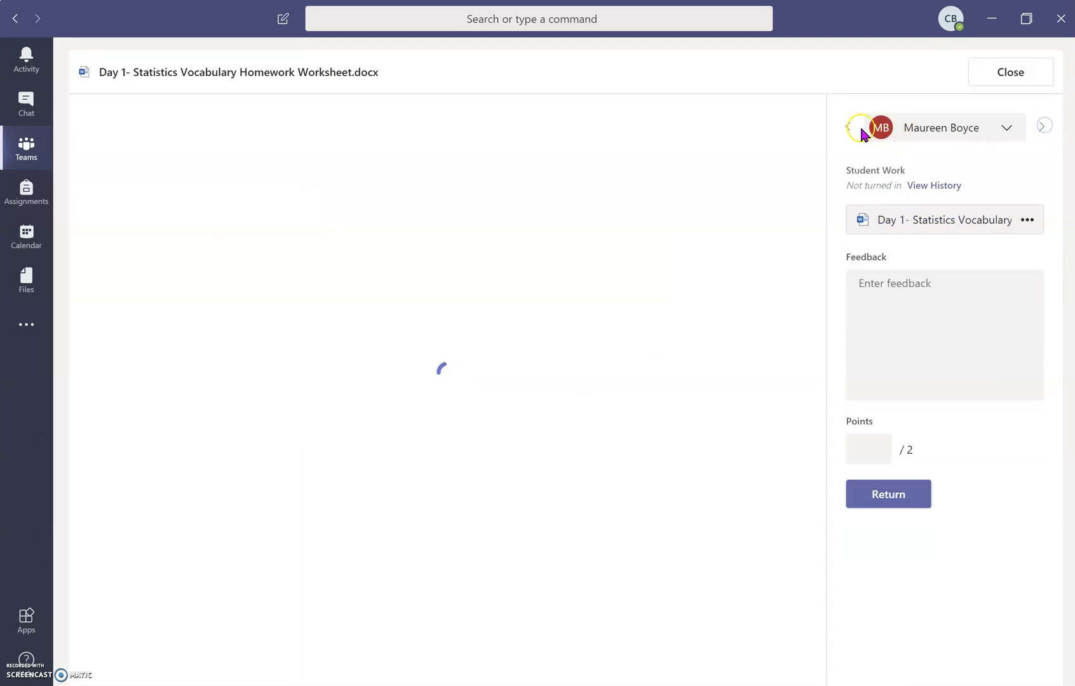
left_click(1007, 129)
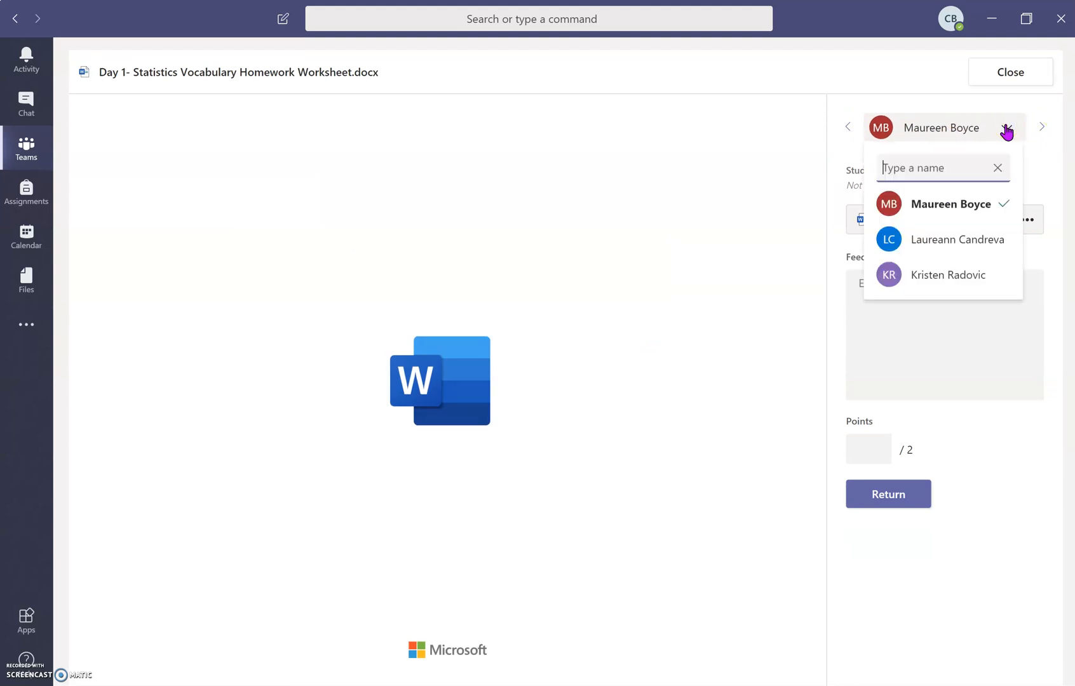
left_click(1042, 184)
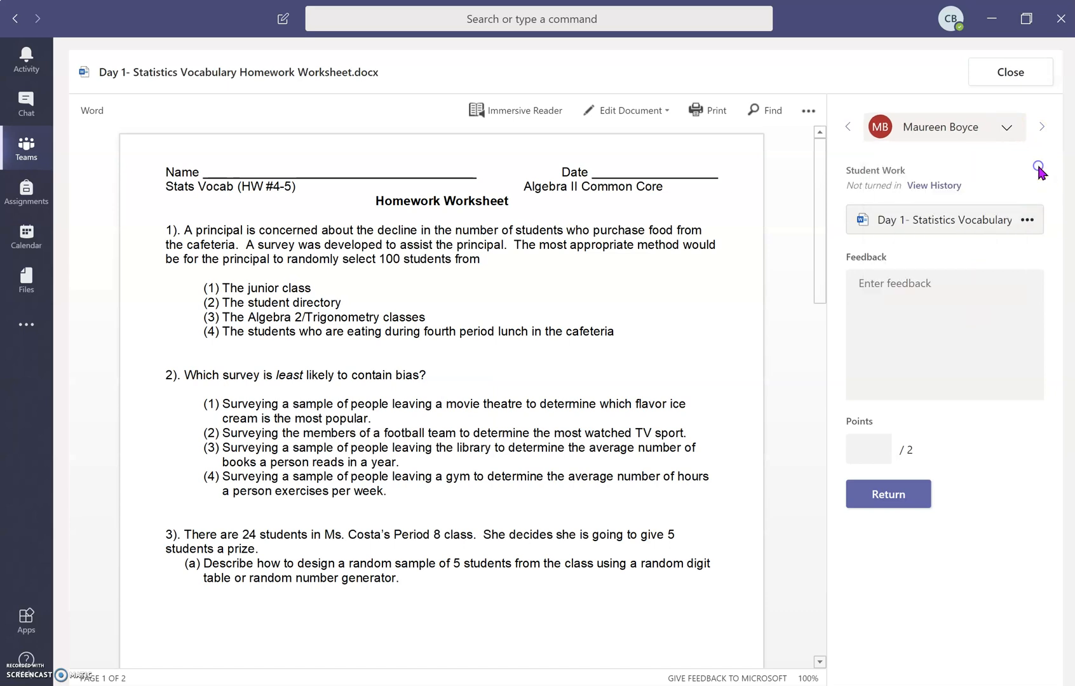
left_click(1024, 72)
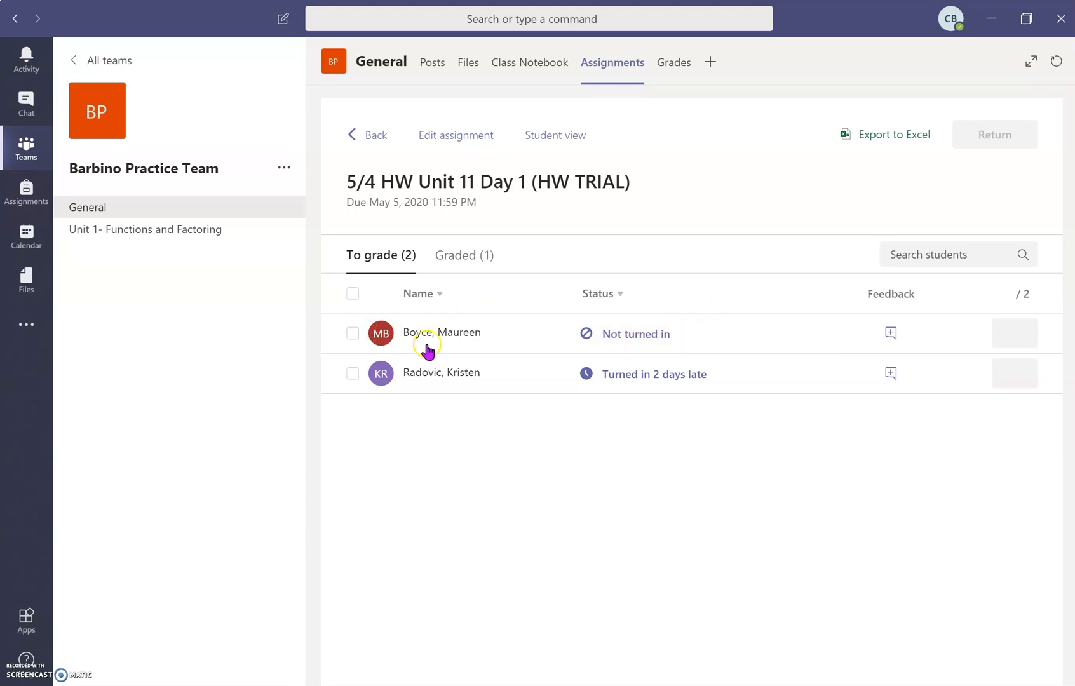
Enter 0 points for both students still to be graded and deselect both rows so neither is marked for return
left_click(1013, 337)
type("0")
left_click(1016, 368)
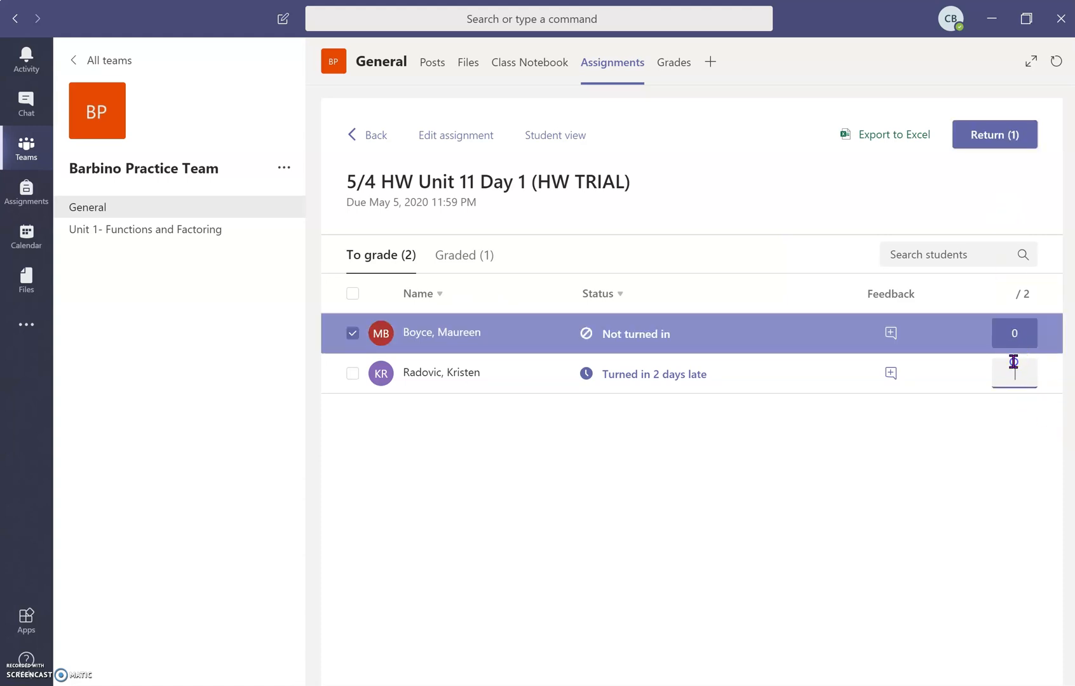
type("0")
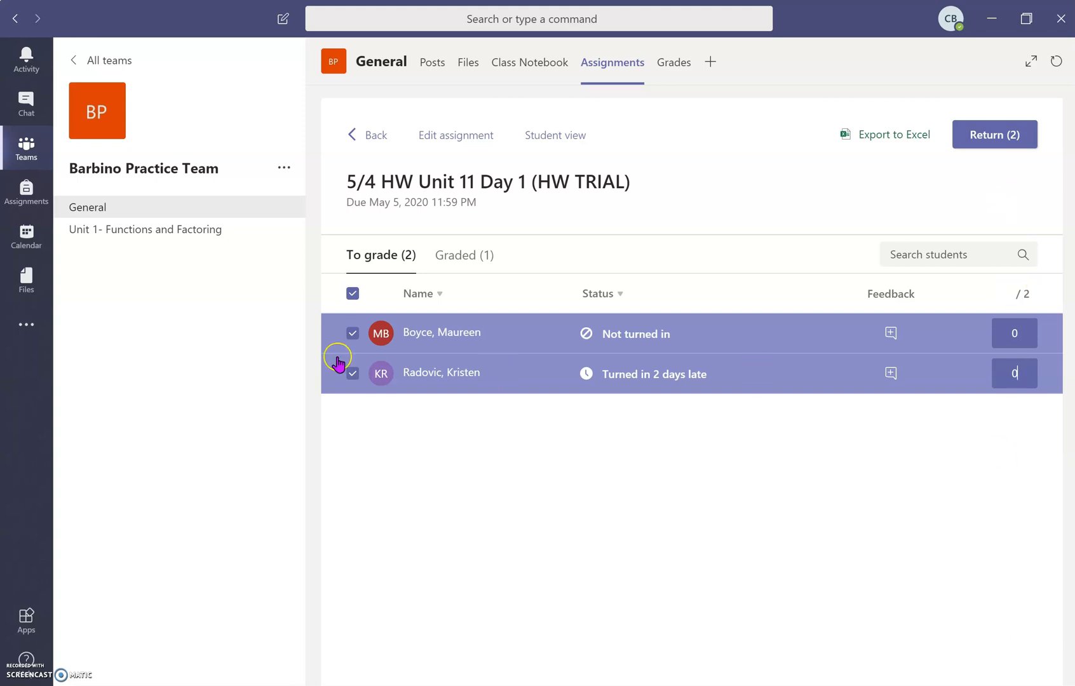
left_click(349, 337)
left_click(352, 373)
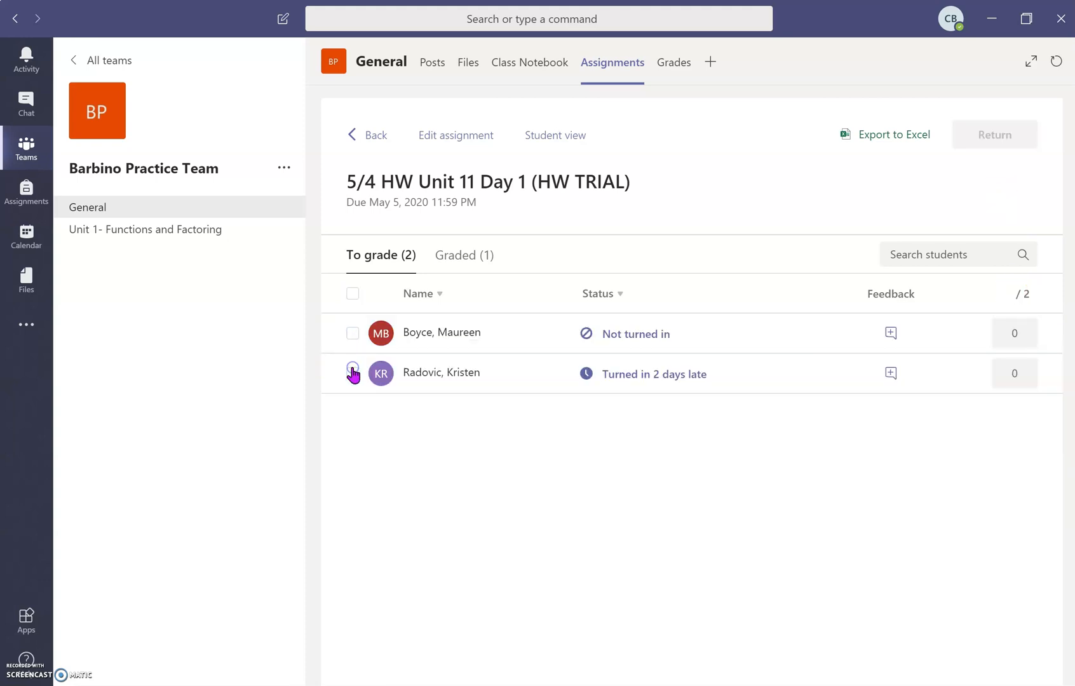
left_click(1023, 334)
Examine the worksheet and 20200507_124909.jpg in the submission turned in 2 days late, viewing the image online in the browser
left_click(671, 373)
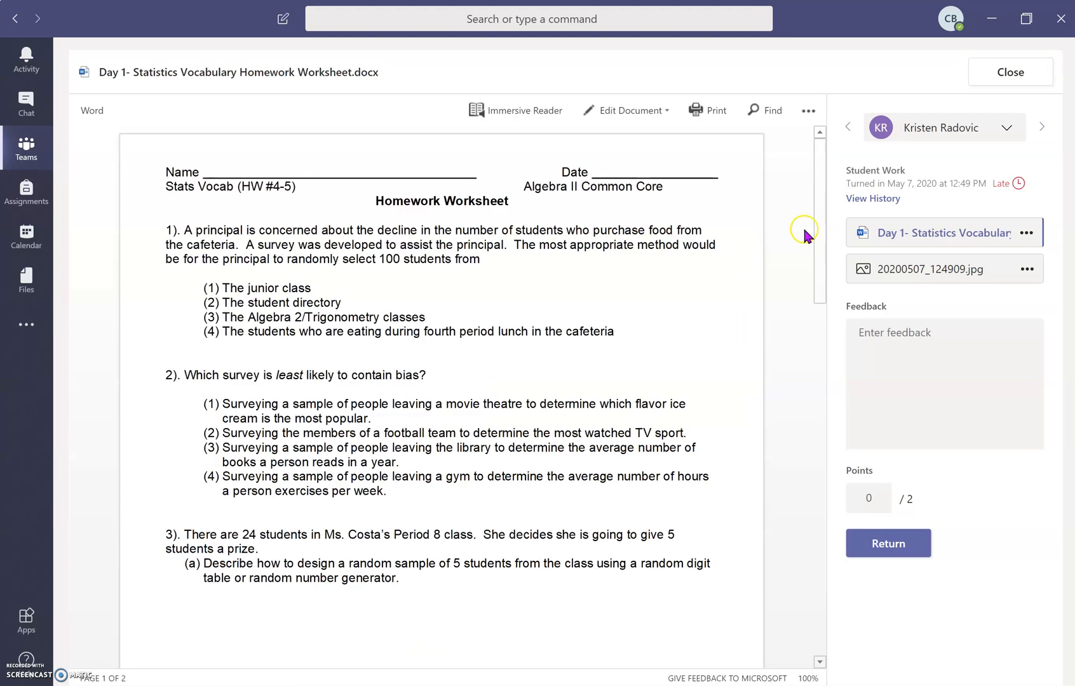
left_click_drag(816, 228, 800, 148)
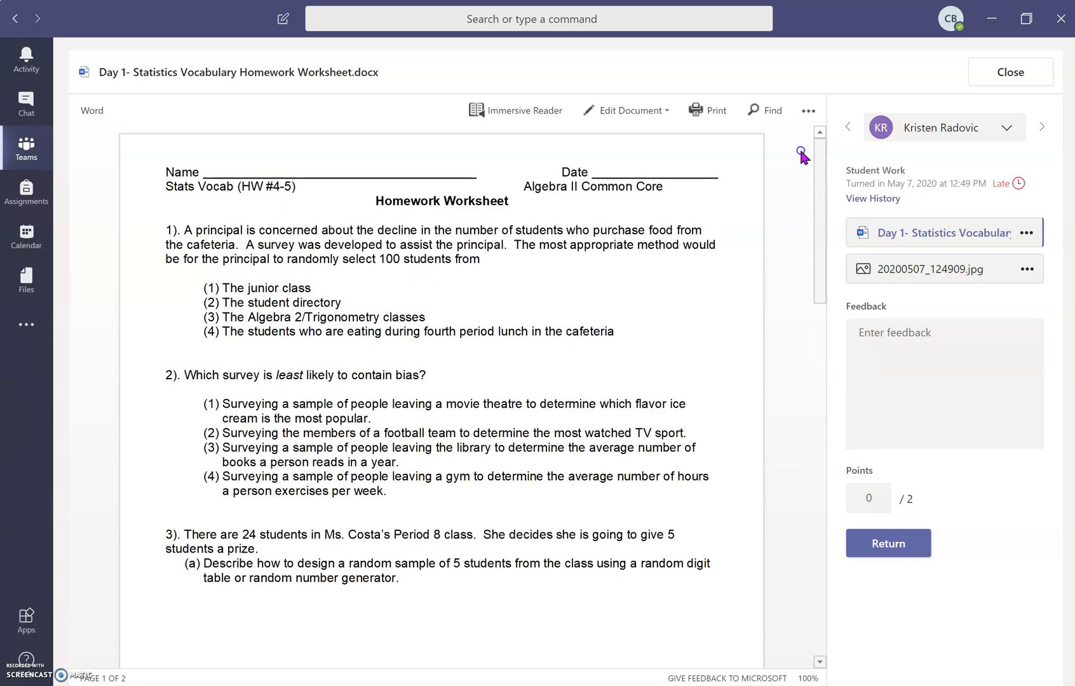
left_click(911, 277)
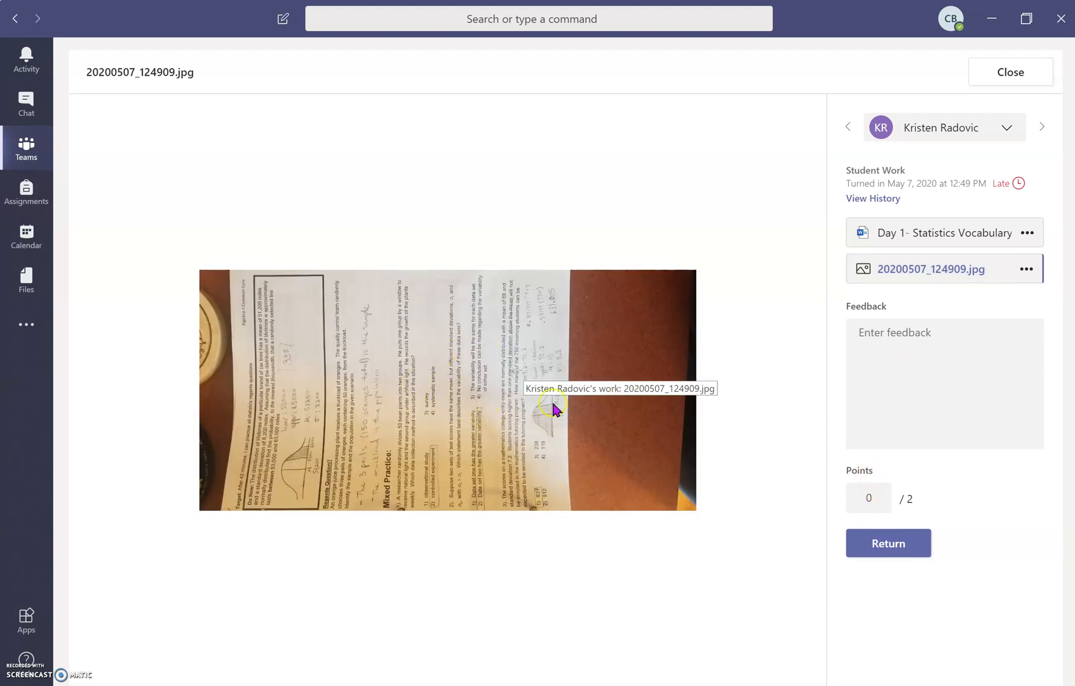
left_click(1030, 270)
left_click(1023, 326)
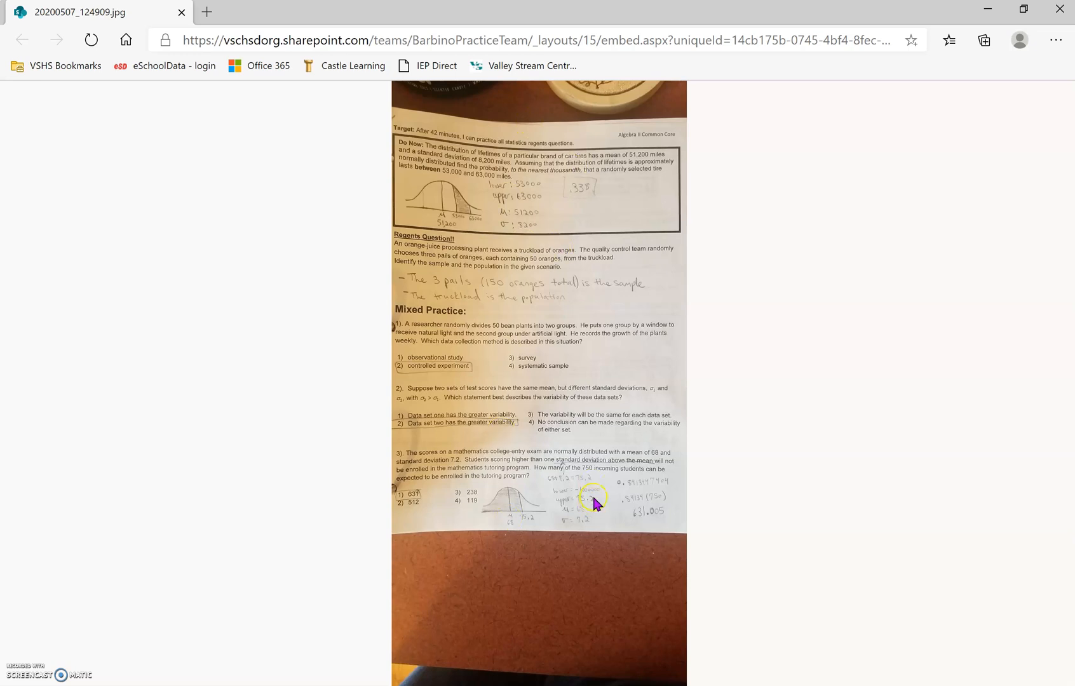
left_click(1058, 9)
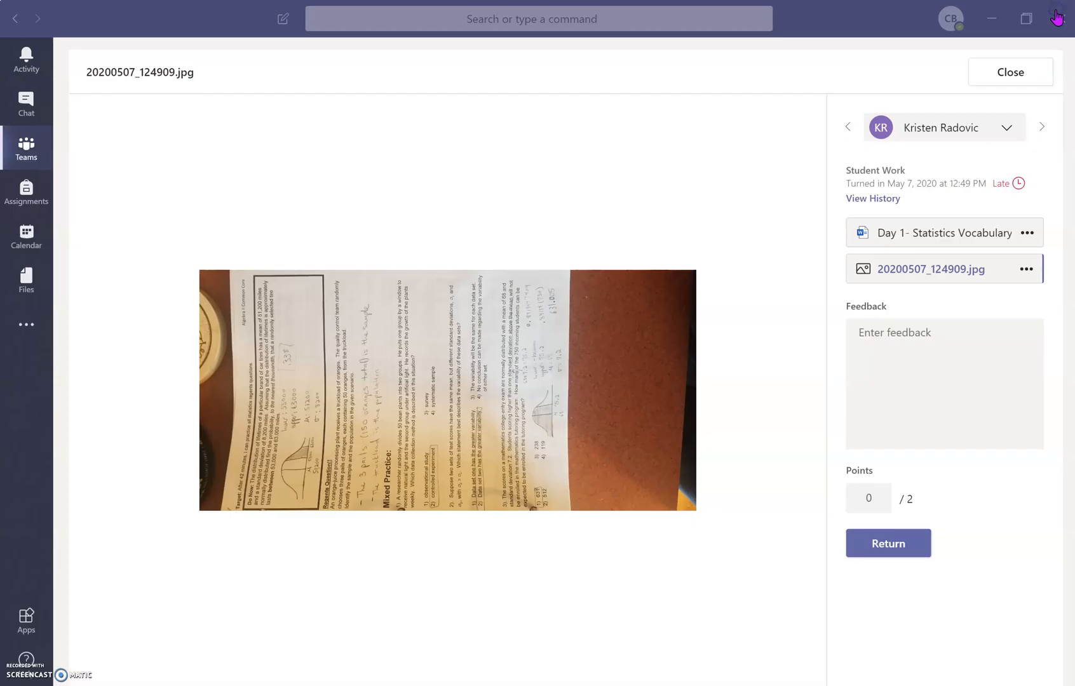
Open 20200507_124909.jpg in Teams from the late submission and review the other options for opening or downloading it
left_click(1027, 269)
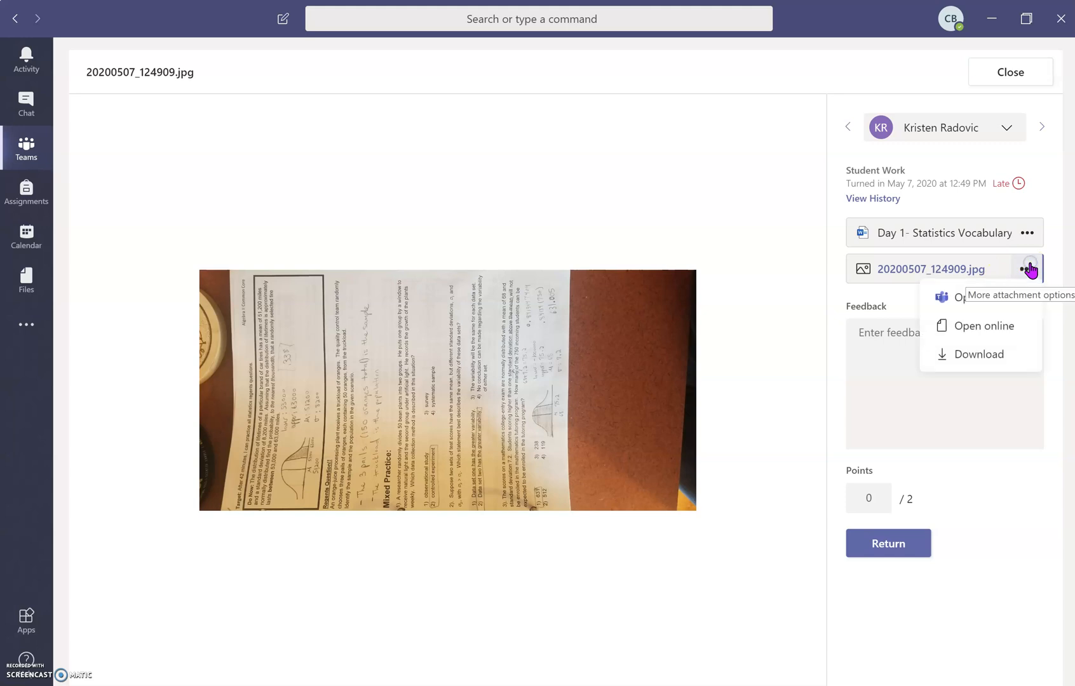
left_click(1015, 299)
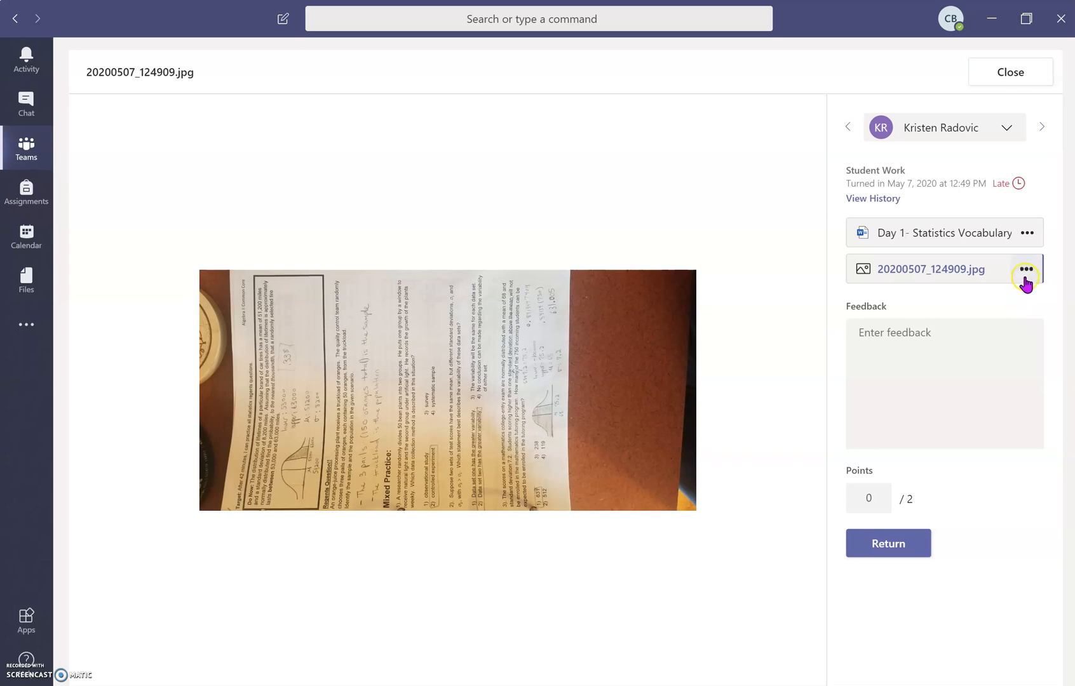
left_click(1026, 270)
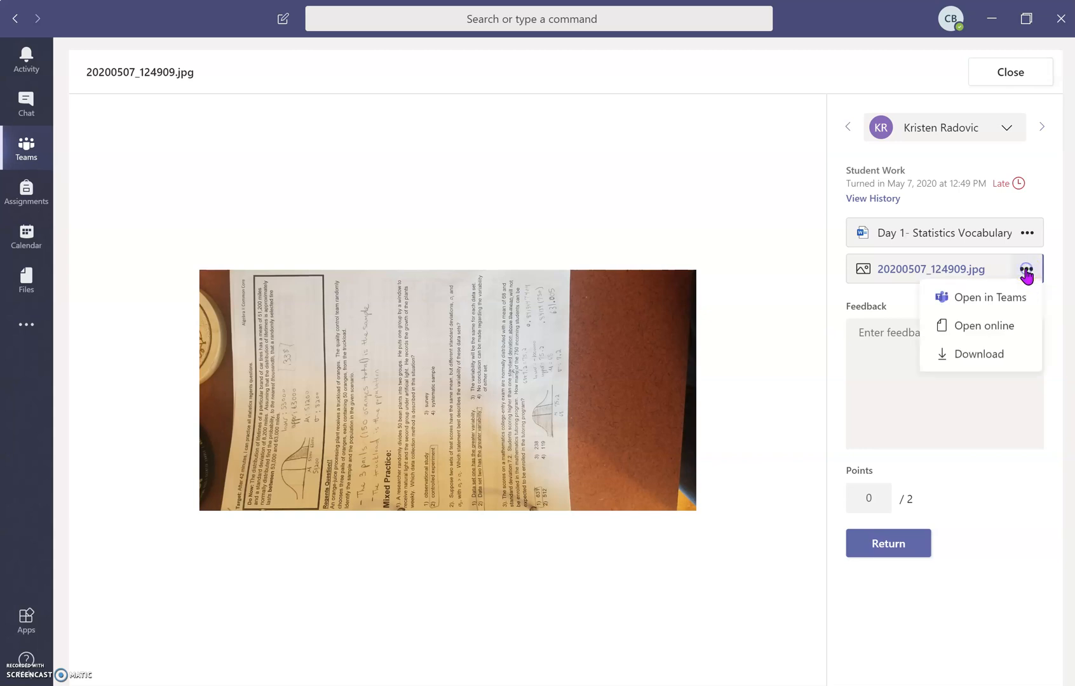
left_click(1024, 297)
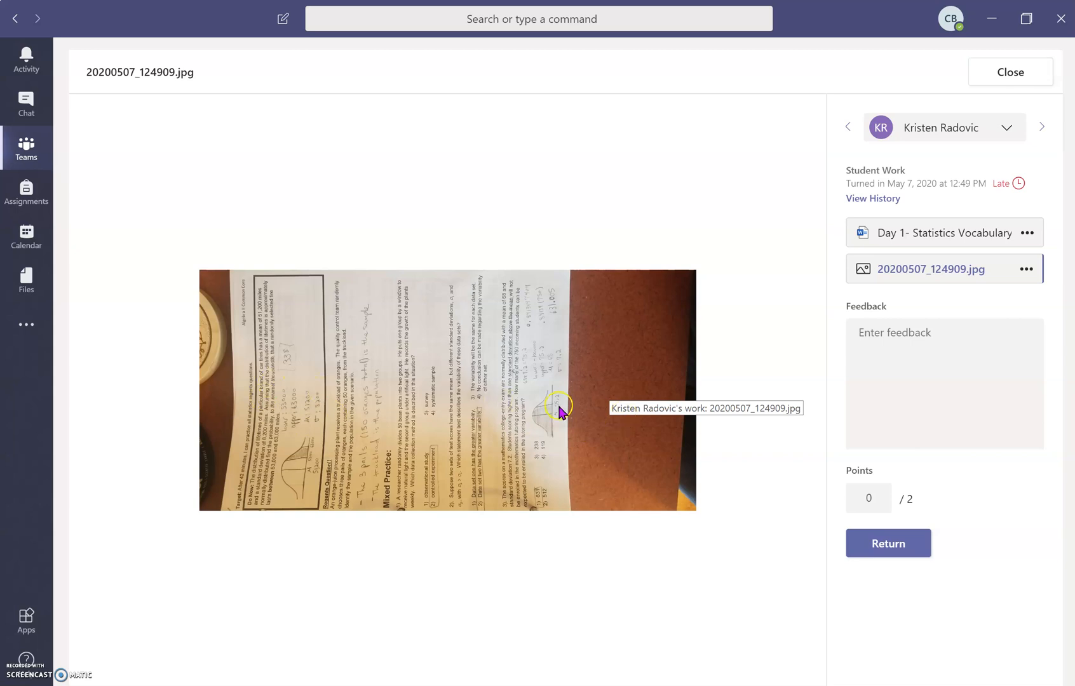
left_click(1027, 270)
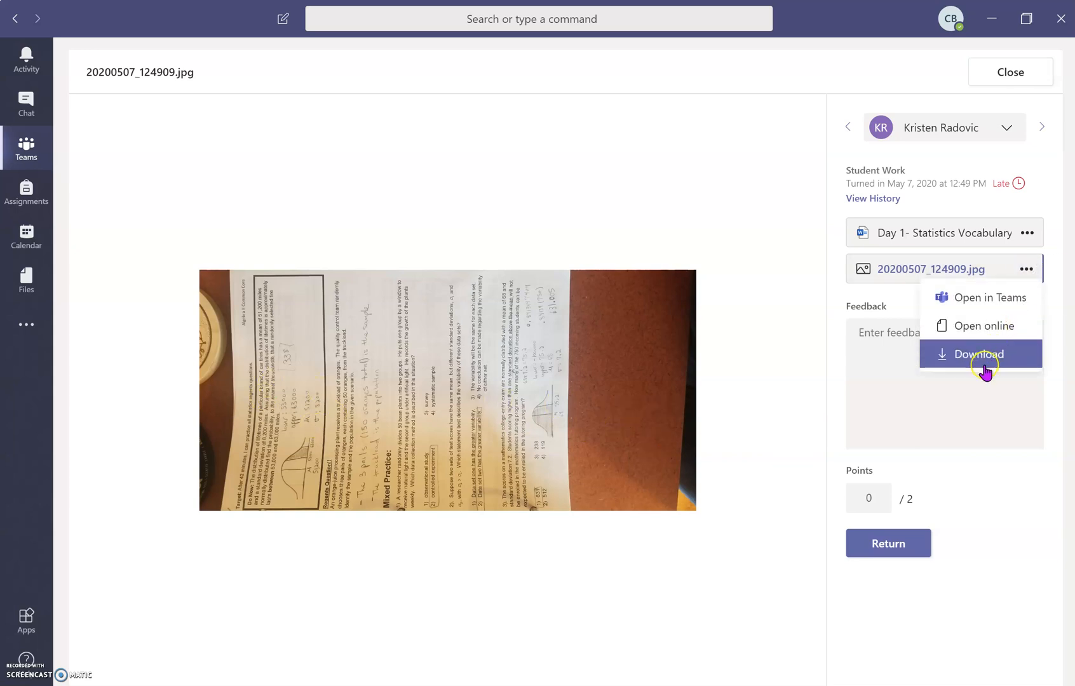
left_click(971, 398)
Enter the feedback "half credit becuase you turned it in late", give the late submission 1 point and return it
left_click(975, 357)
type("1")
key("BackSpace")
type("half credit becuase you turned it in late")
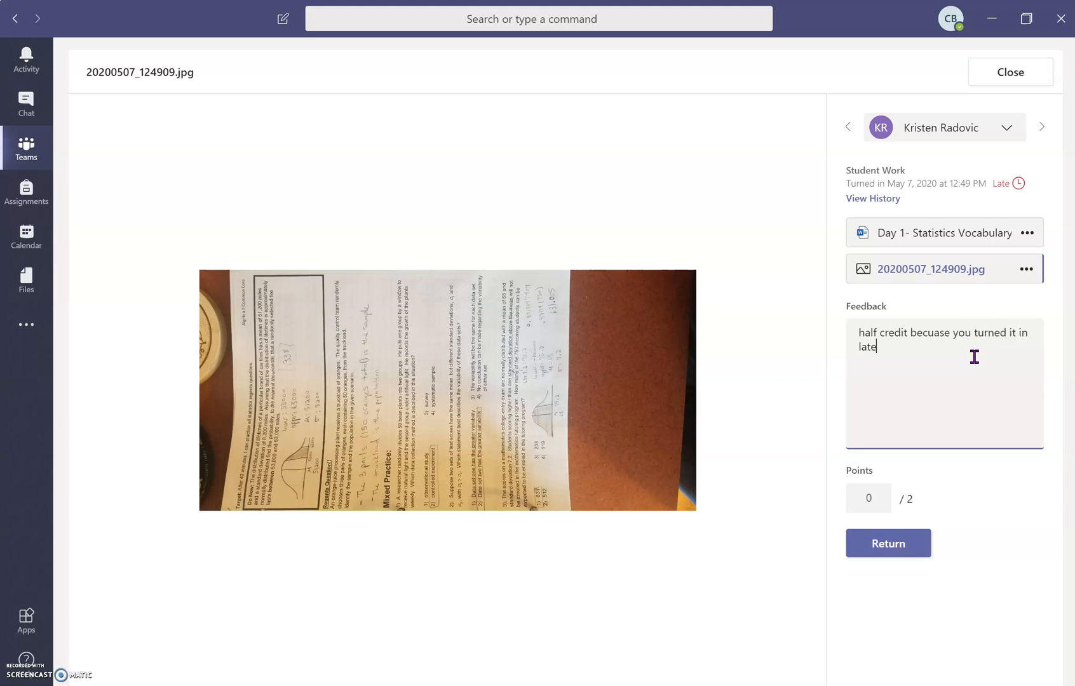
left_click(882, 493)
type("1")
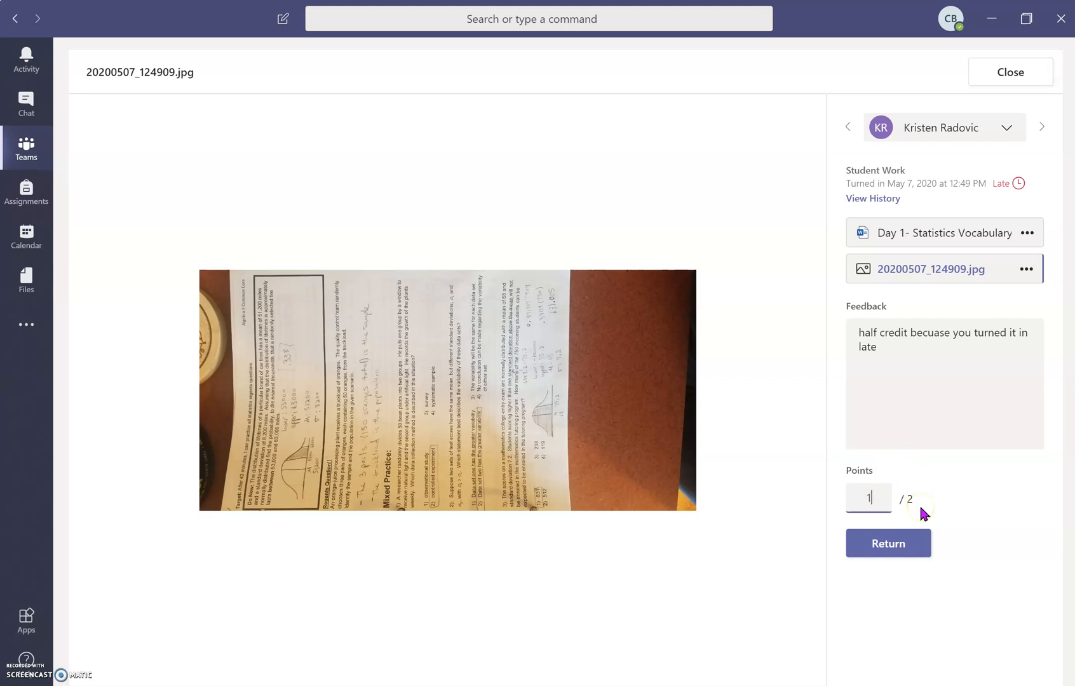
left_click(922, 544)
Return the next student's not-turned-in work with 0 points and close the submission viewer
left_click(1041, 129)
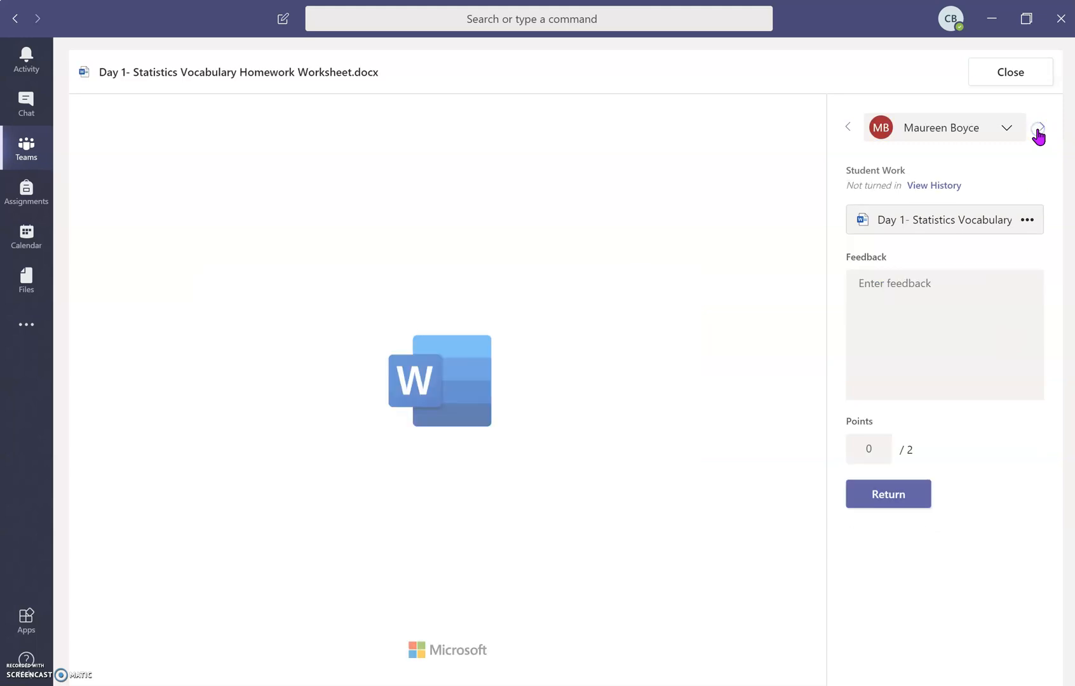
left_click(874, 498)
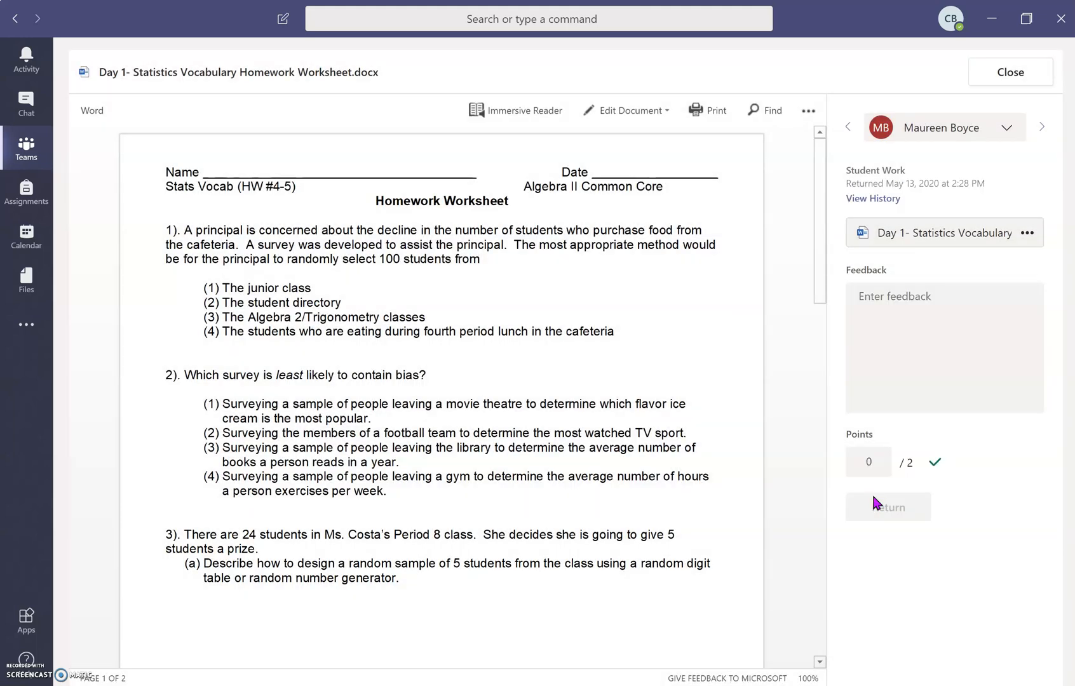
left_click(1041, 59)
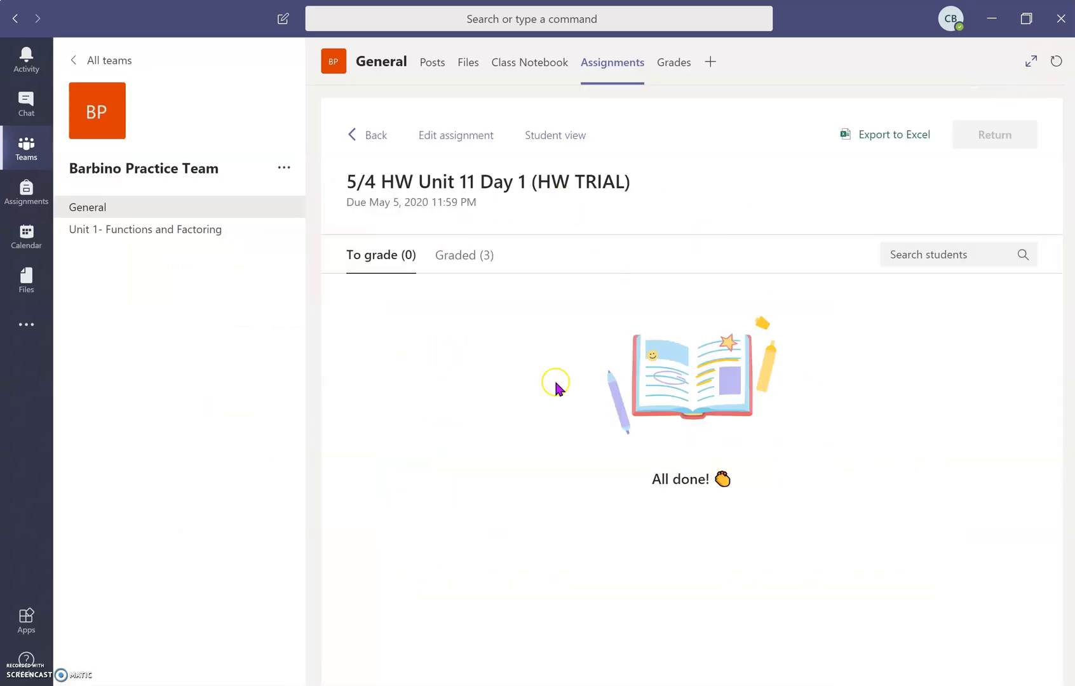
Find 5/4 HW Unit 11 Day 1 (HW TRIAL) among the team's graded assignments and view its graded students
left_click(376, 136)
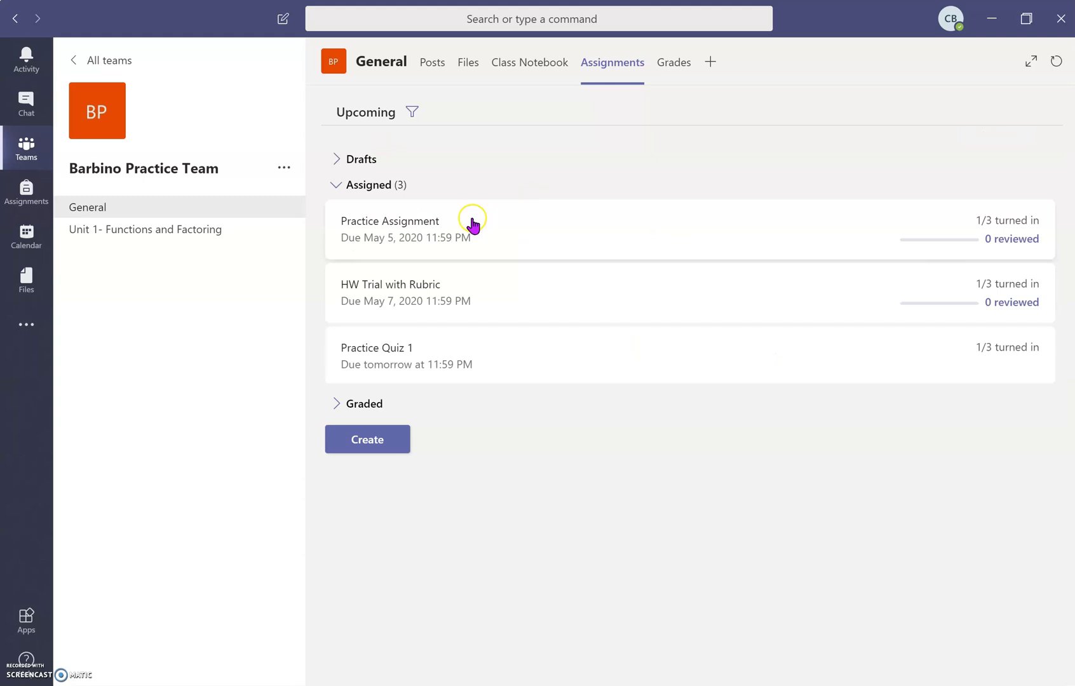
left_click(379, 405)
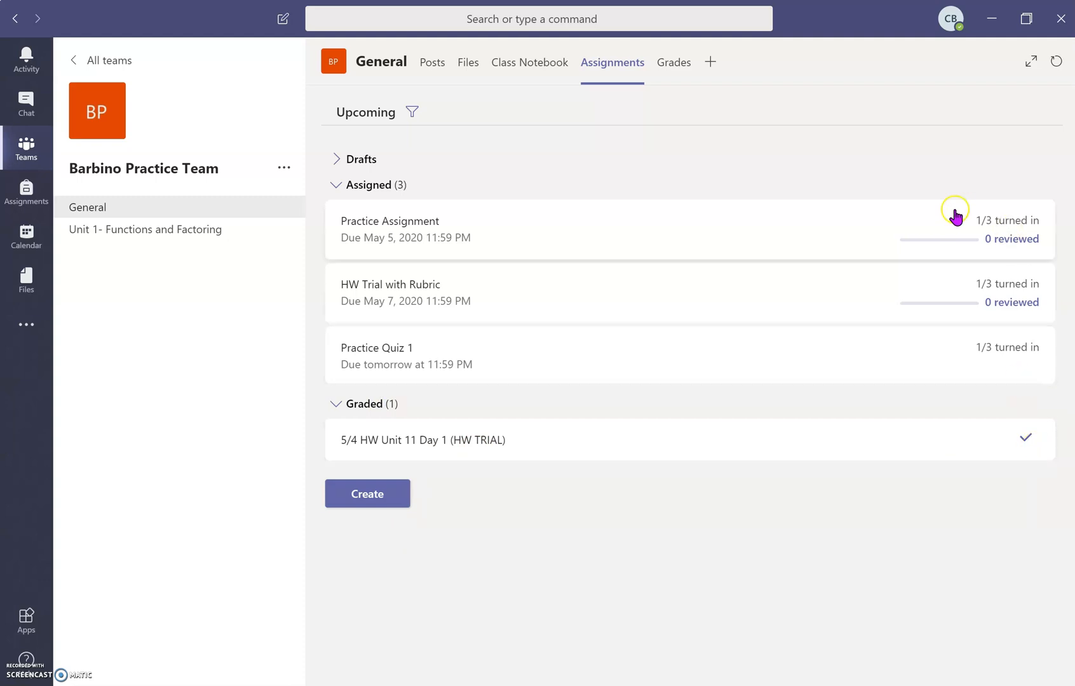
left_click(560, 457)
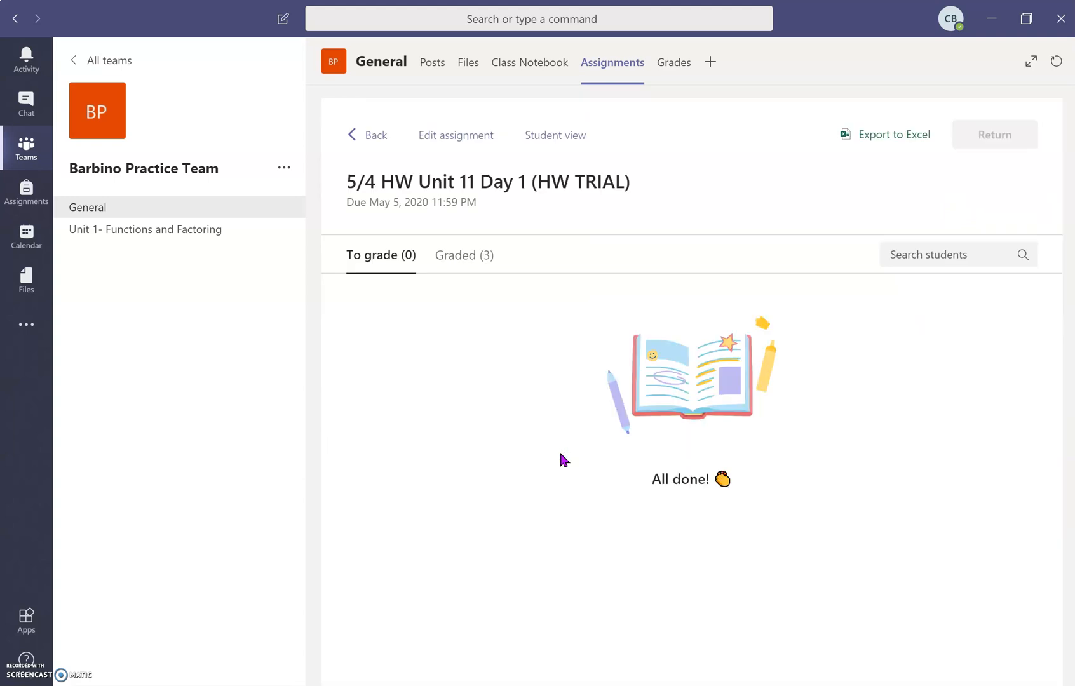
left_click(473, 272)
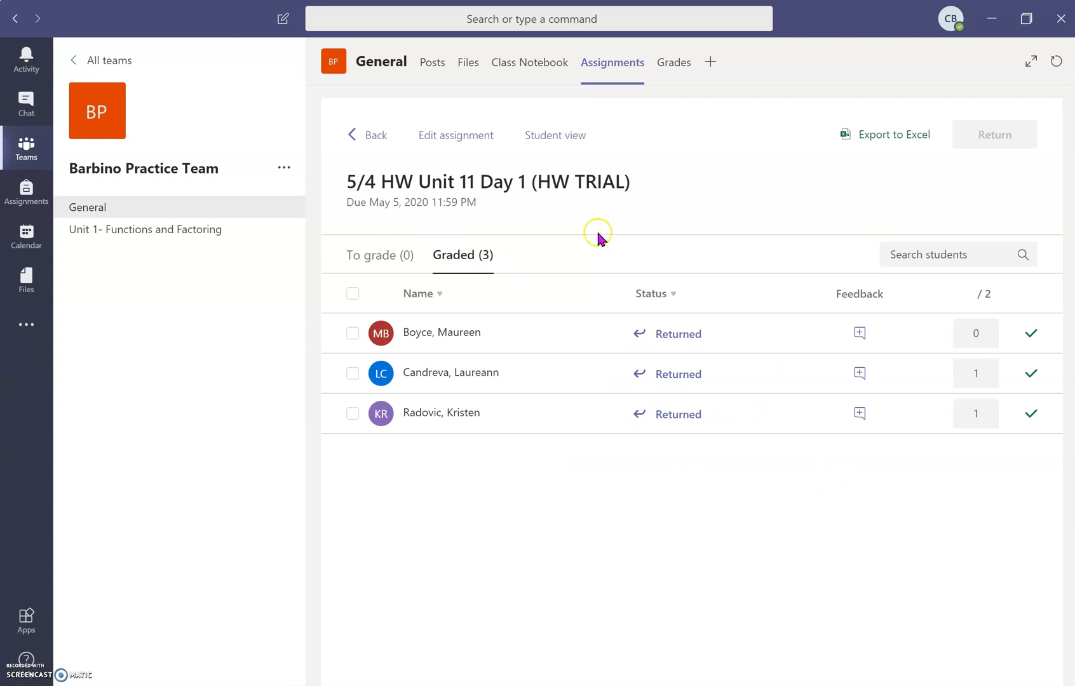
Export the assignment's grades to Excel and open the exported Barbino Practice Team grades file from the Downloads folder
left_click(894, 136)
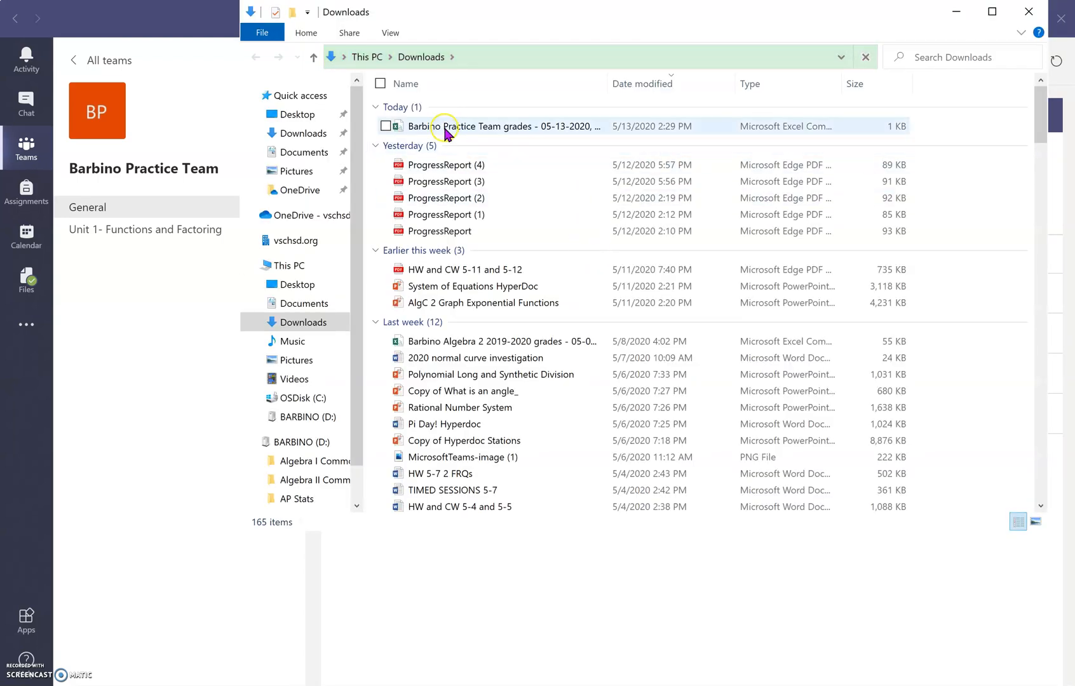
left_click(445, 127)
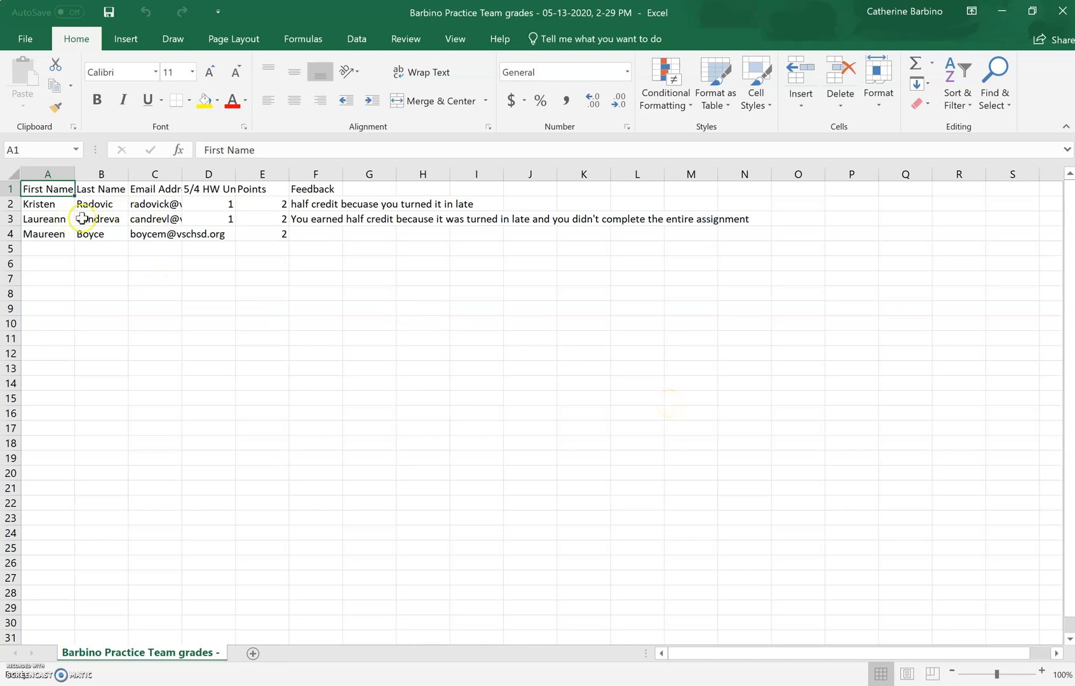
Widen the email address, assignment and feedback columns to read the exported grades, close the file without saving and go back to Teams
left_click_drag(182, 174, 488, 179)
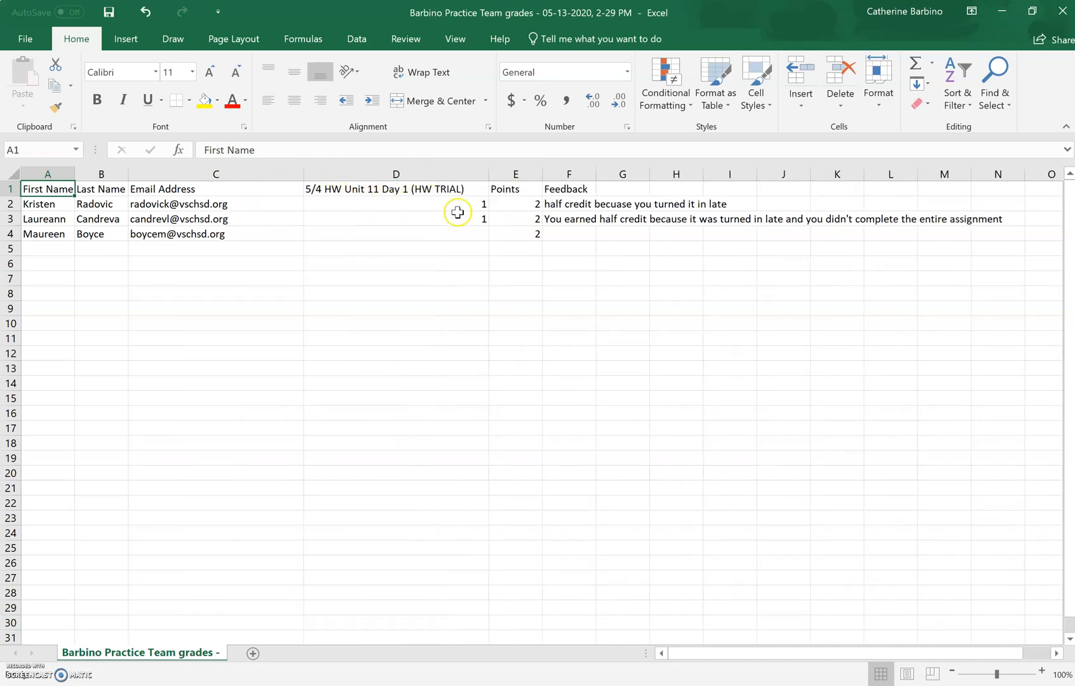
left_click_drag(596, 175, 869, 160)
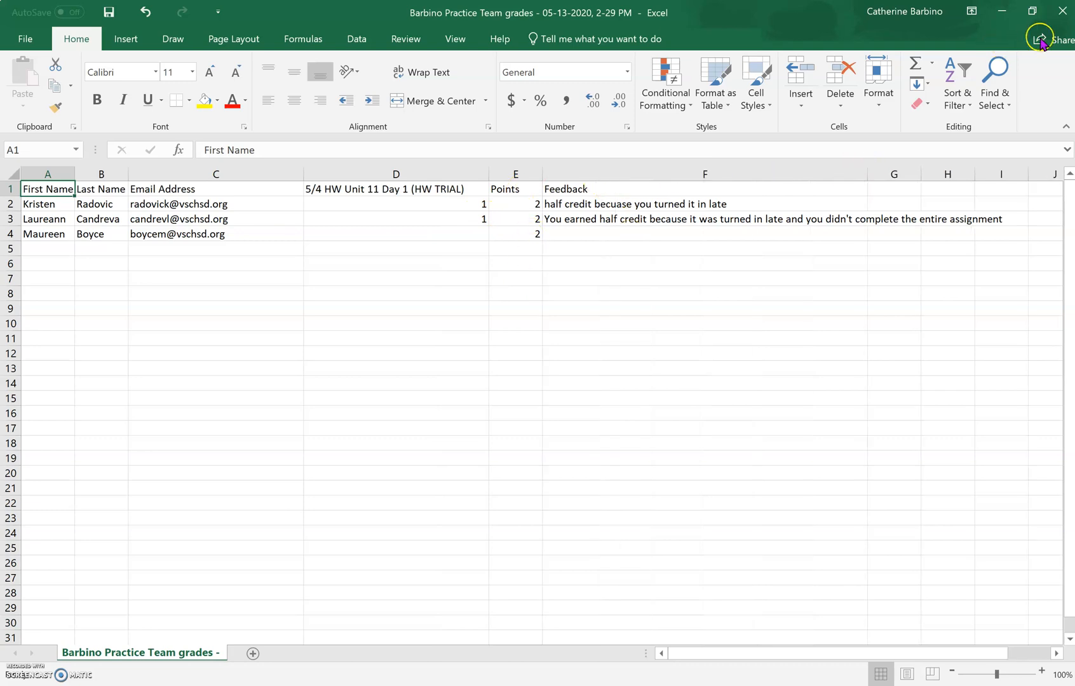
left_click(1060, 23)
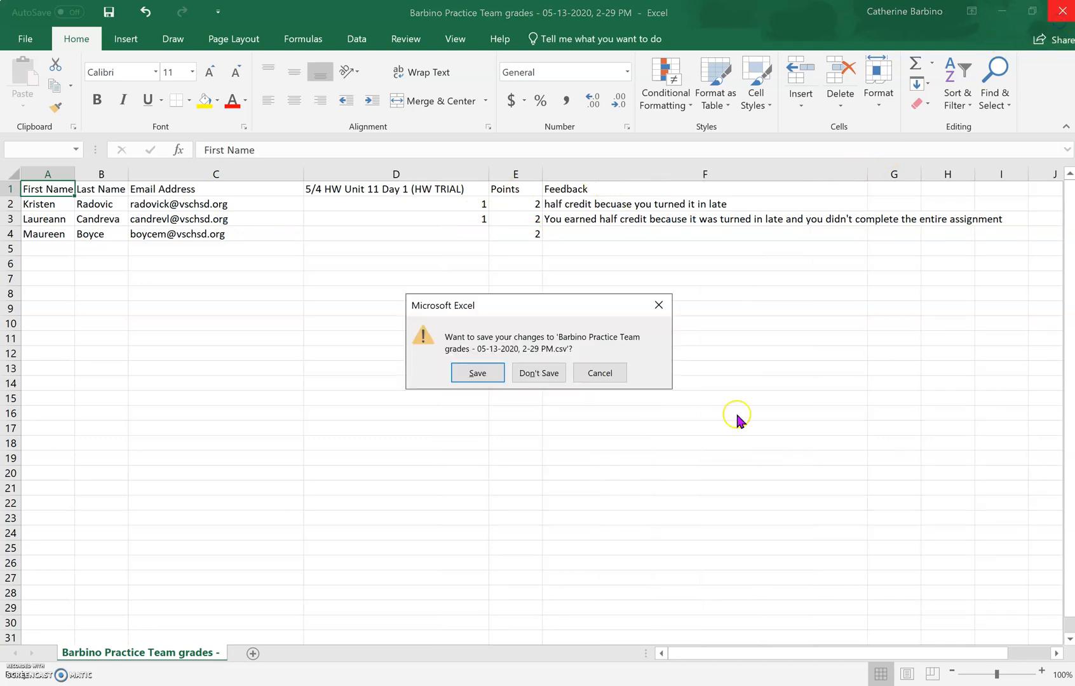
left_click(544, 372)
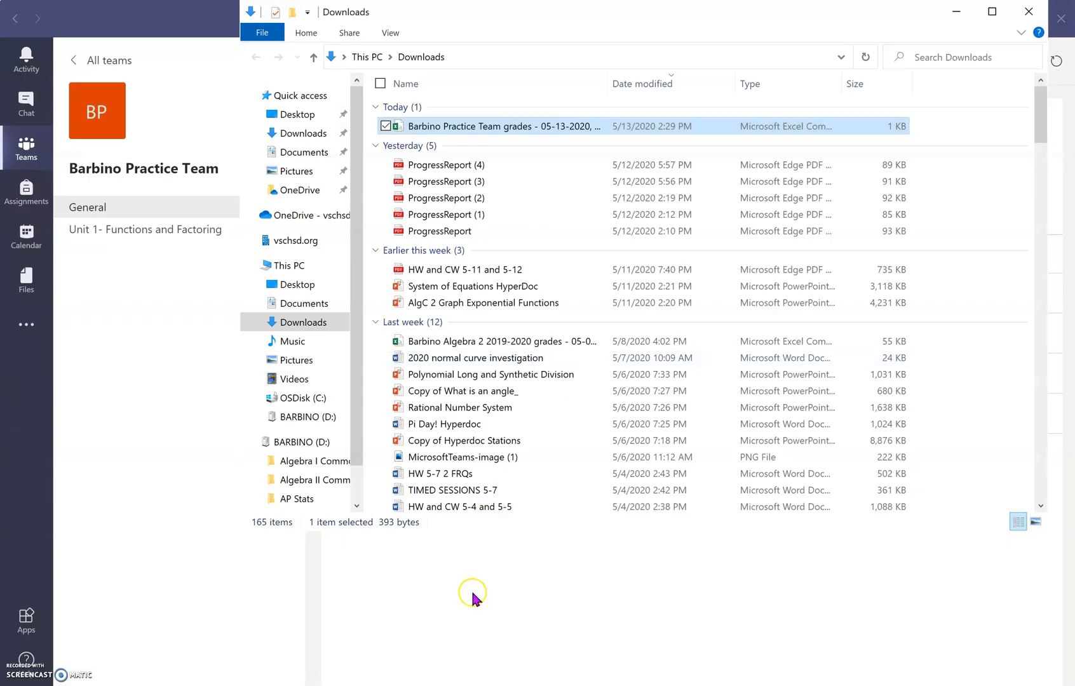
left_click(473, 595)
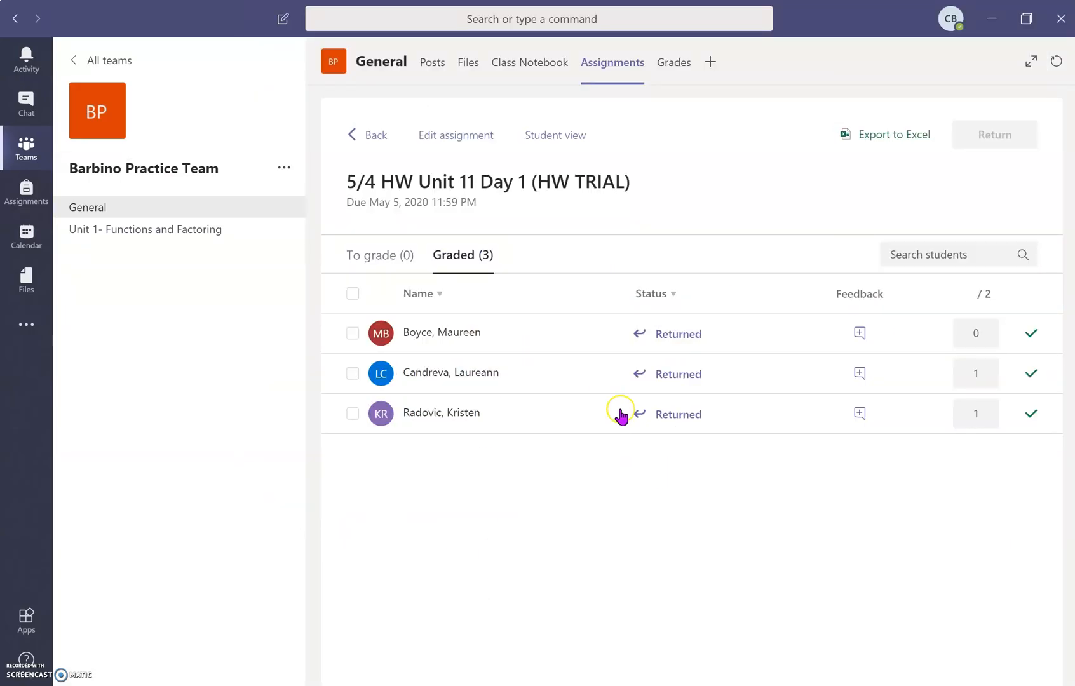